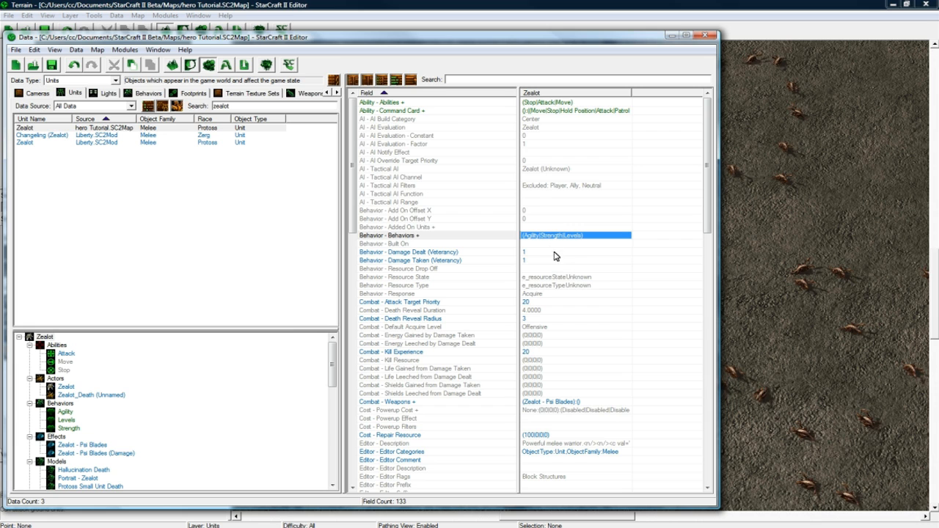
Review the Agility, Strength and Levels entries in the map Zealot's Behaviors field, and save the map
double_click(558, 237)
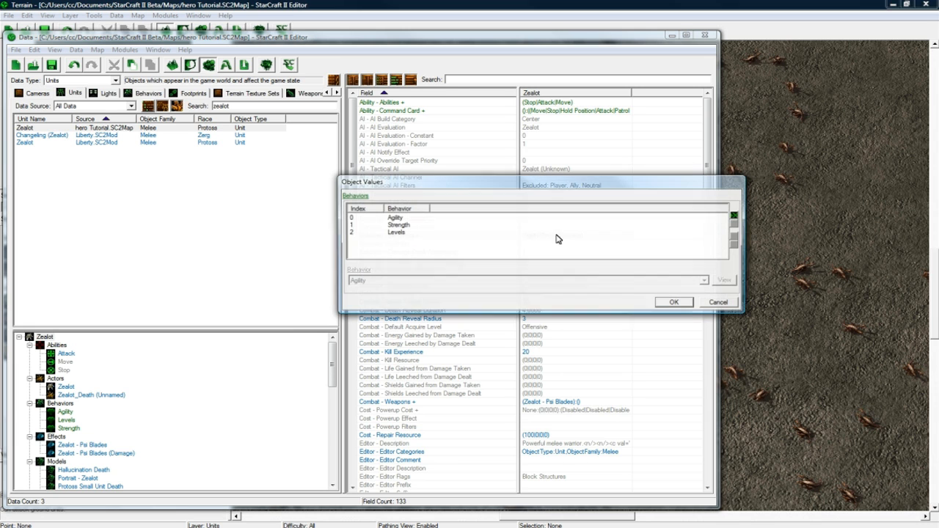
click(404, 218)
click(402, 226)
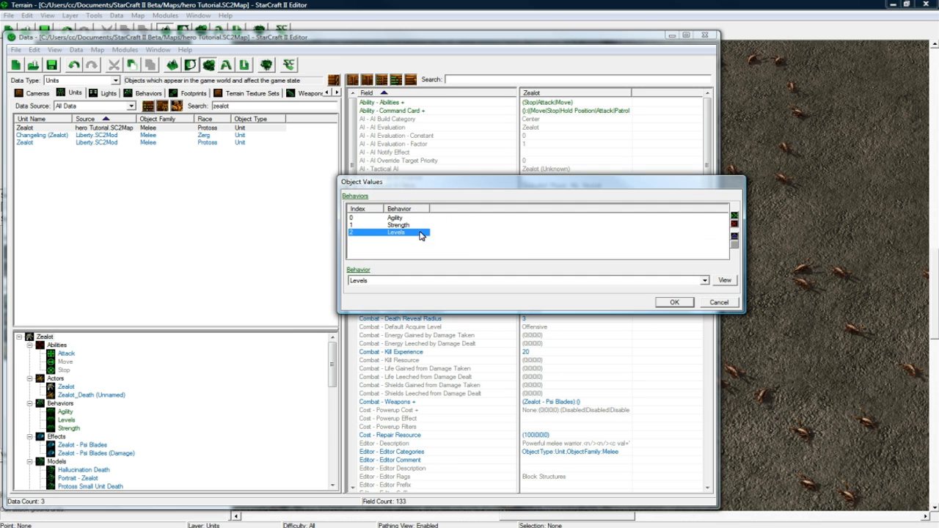
click(411, 220)
click(411, 224)
click(410, 220)
click(411, 224)
click(411, 219)
click(411, 225)
click(411, 219)
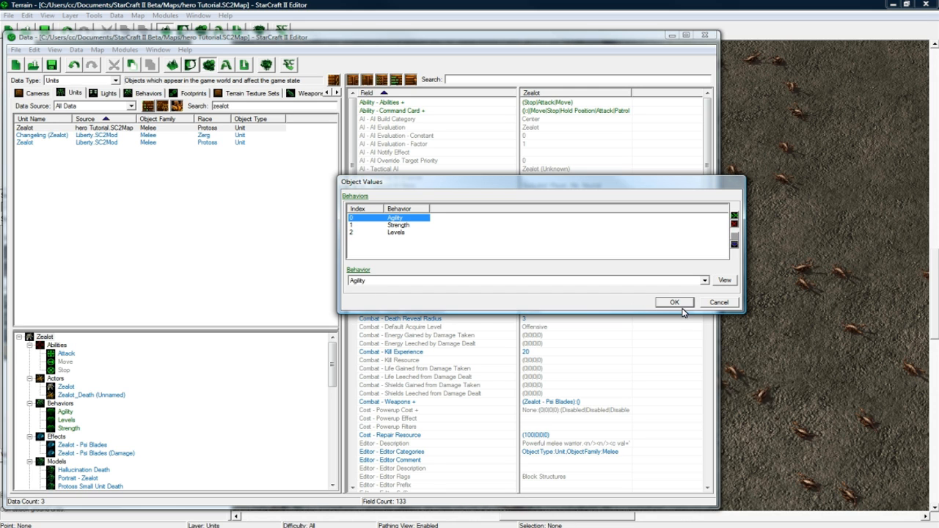
click(403, 233)
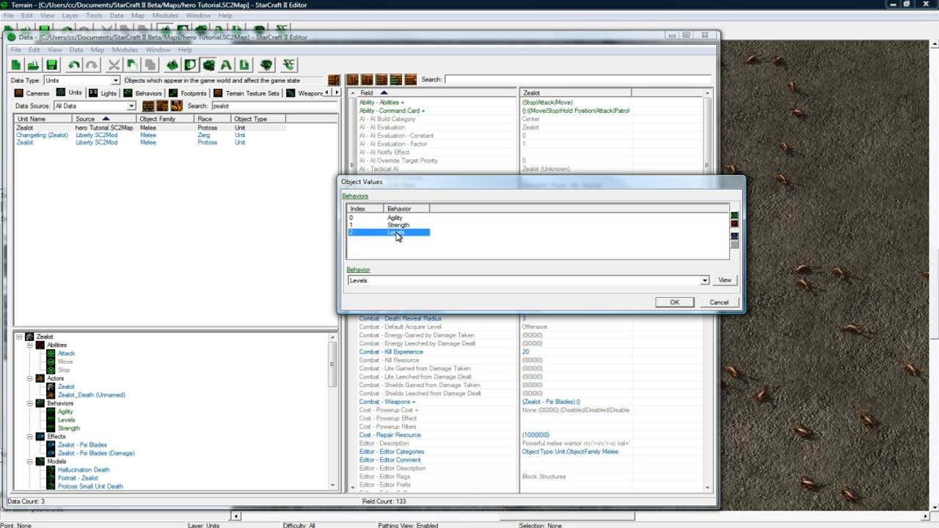
click(405, 219)
click(405, 224)
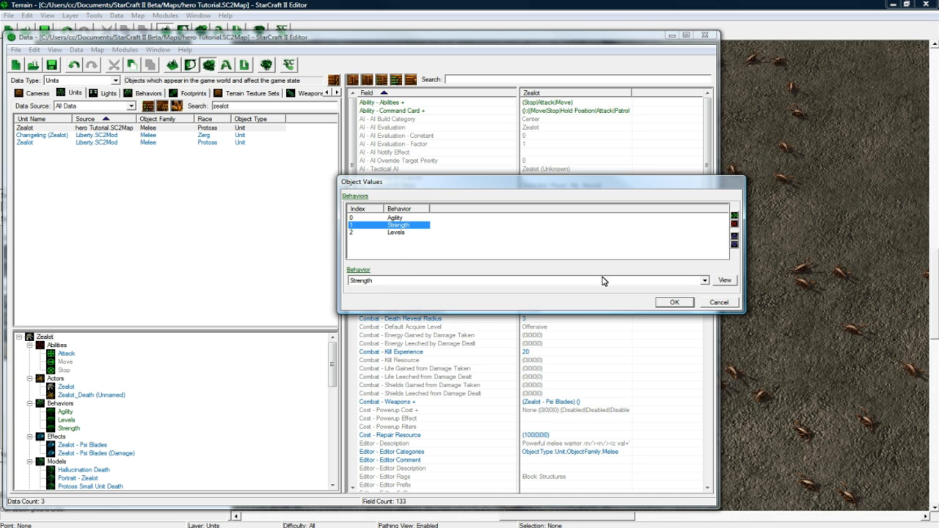
click(673, 301)
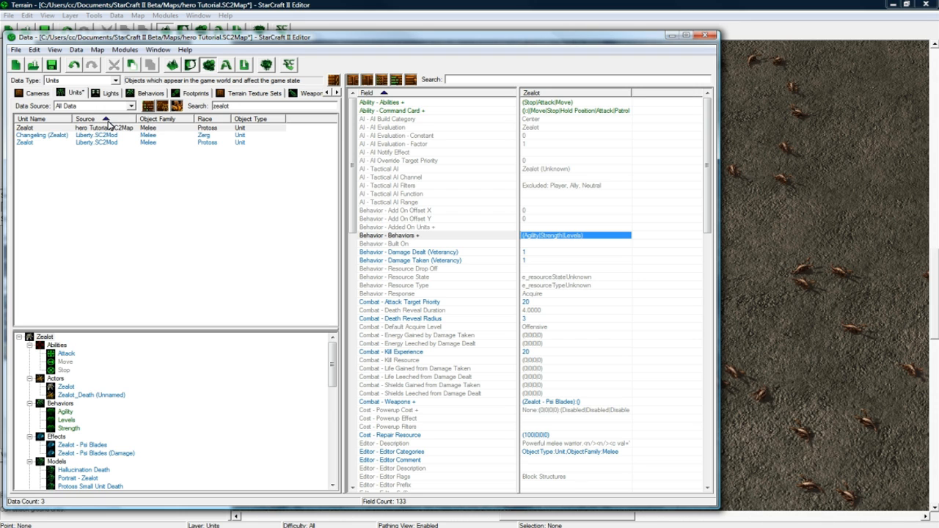
key(ctrl+s)
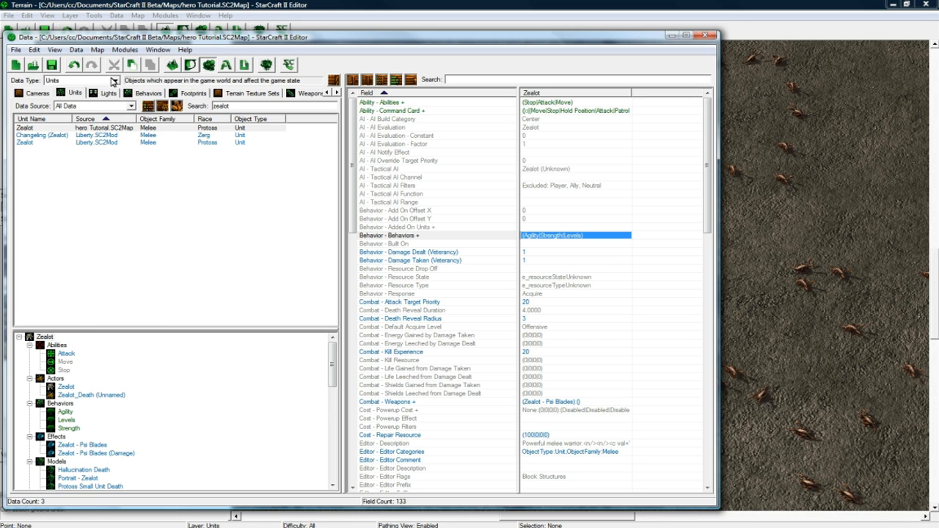
Clear the zealot filter in the Buttons data and add a button named Learn Abilities with the suggested ID LearnAbilities
click(116, 80)
click(81, 151)
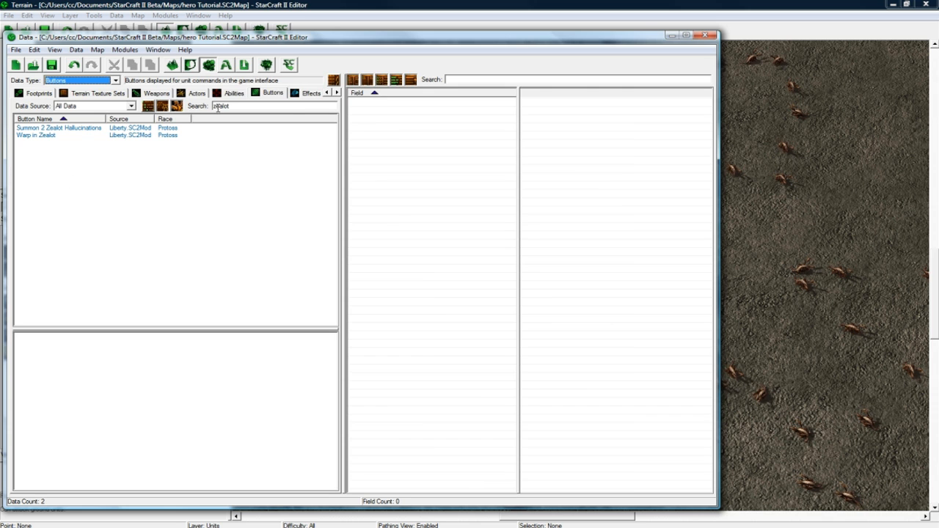
double_click(207, 106)
key(BackSpace)
right_click(108, 160)
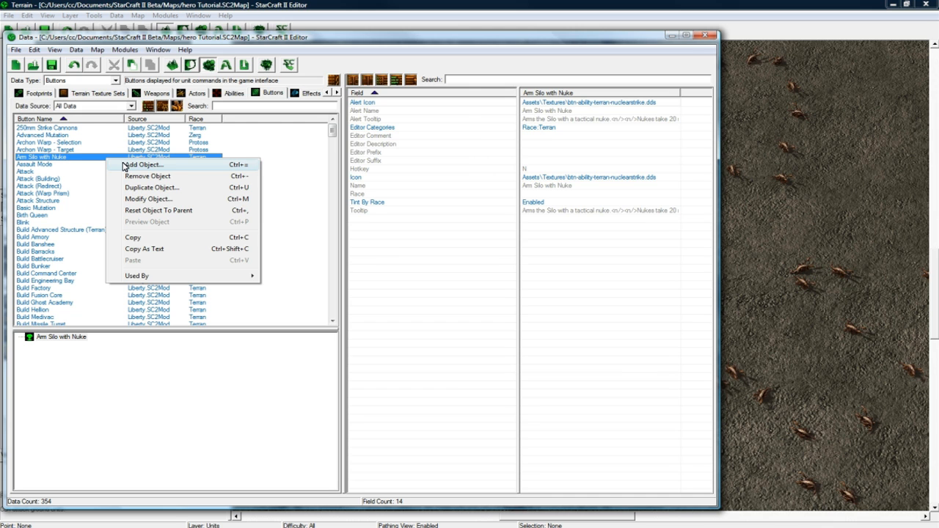
click(141, 164)
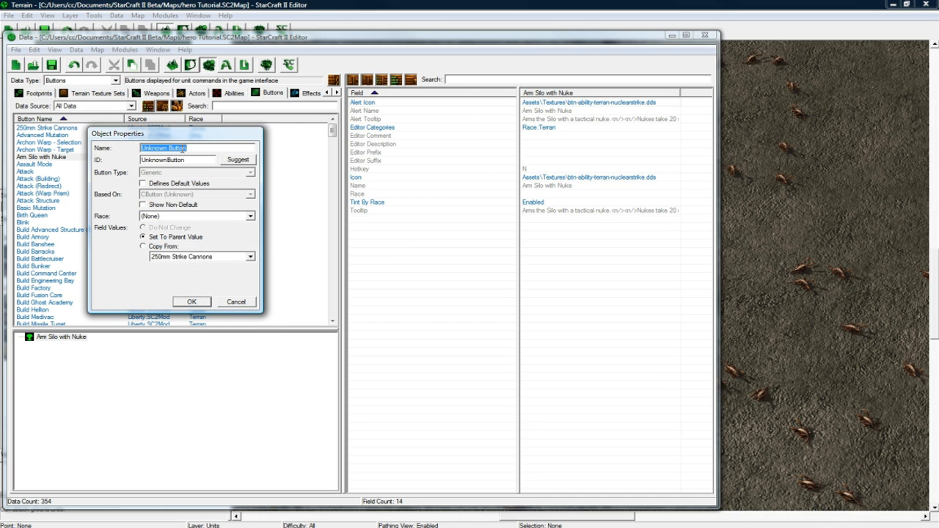
text(Learn)
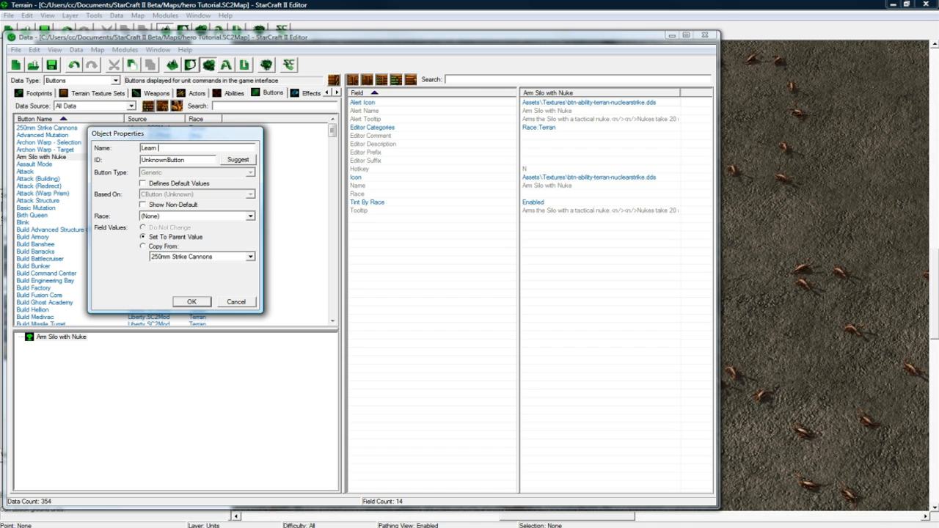
click(247, 160)
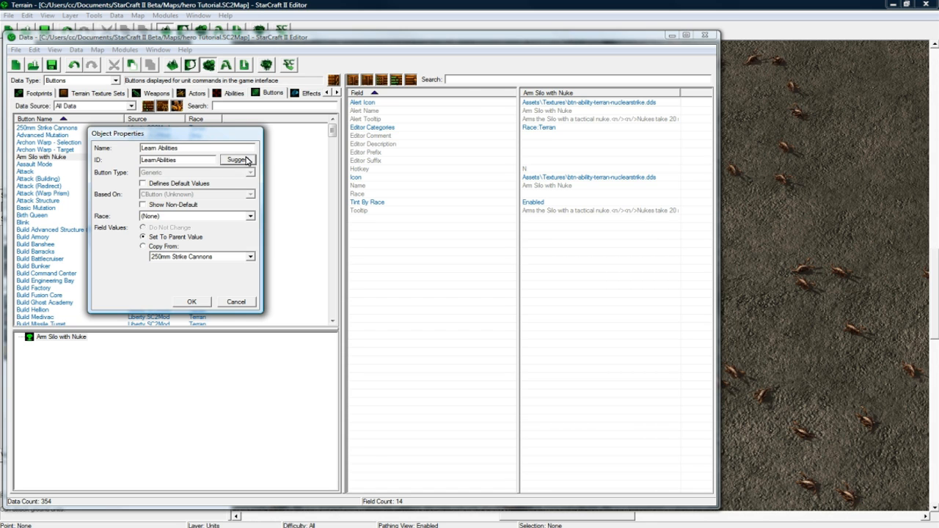
click(191, 302)
Set the Learn Abilities button's tooltip to "Learns hero abilities"
click(544, 189)
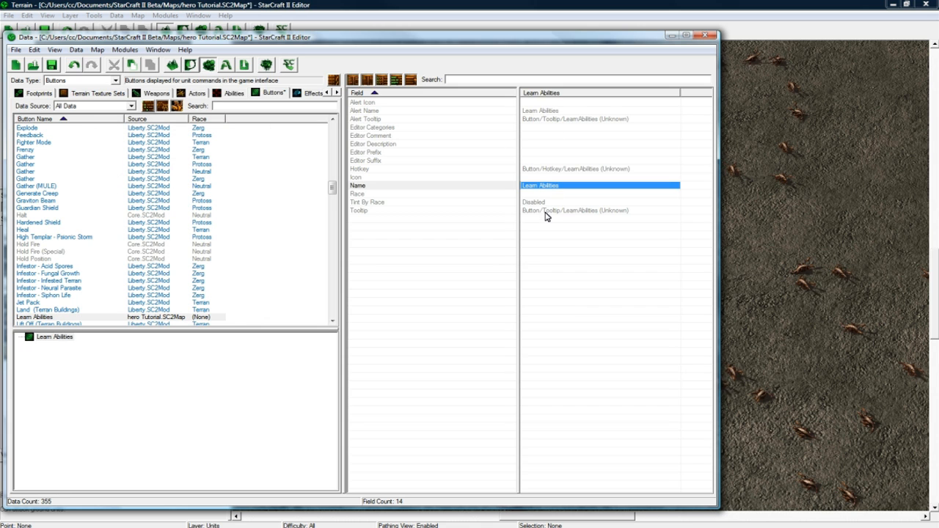
double_click(548, 212)
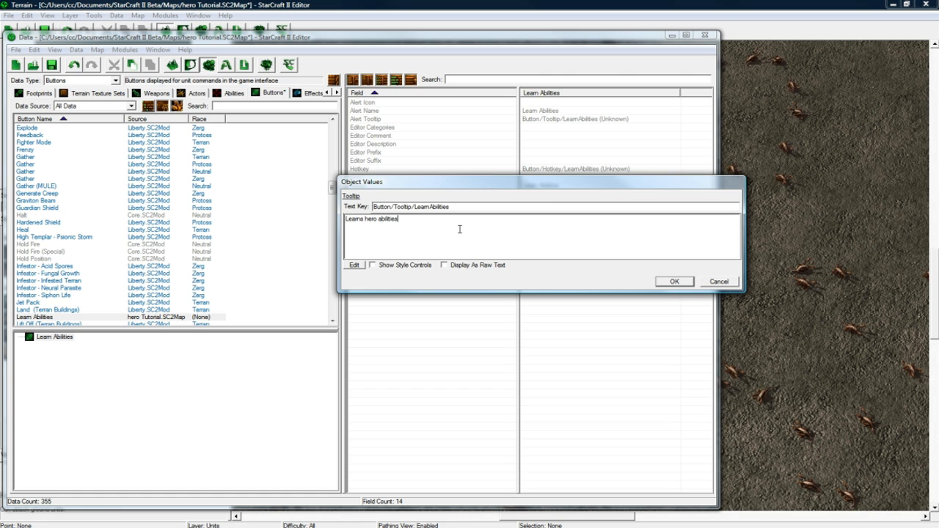
click(671, 282)
Assign the btn-ability-terran-heal.dds texture as the Learn Abilities button's icon and save the map
click(546, 194)
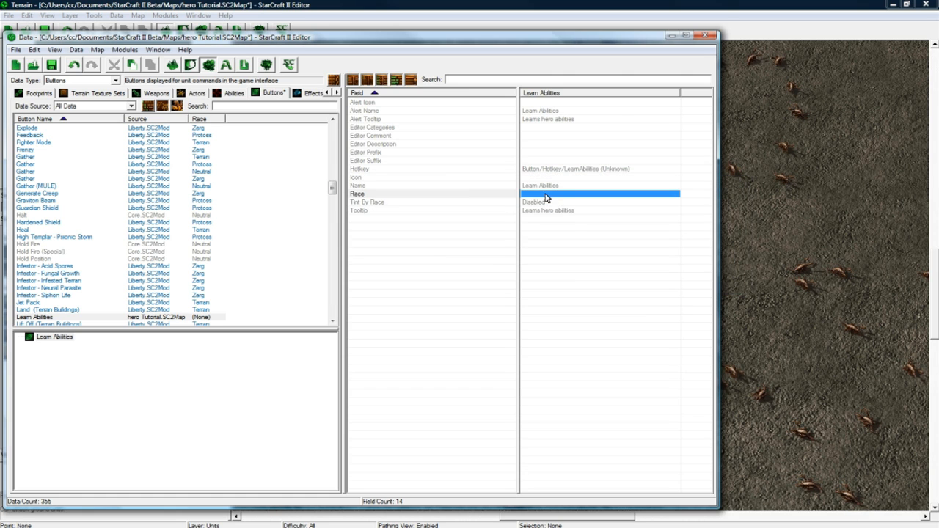
double_click(538, 178)
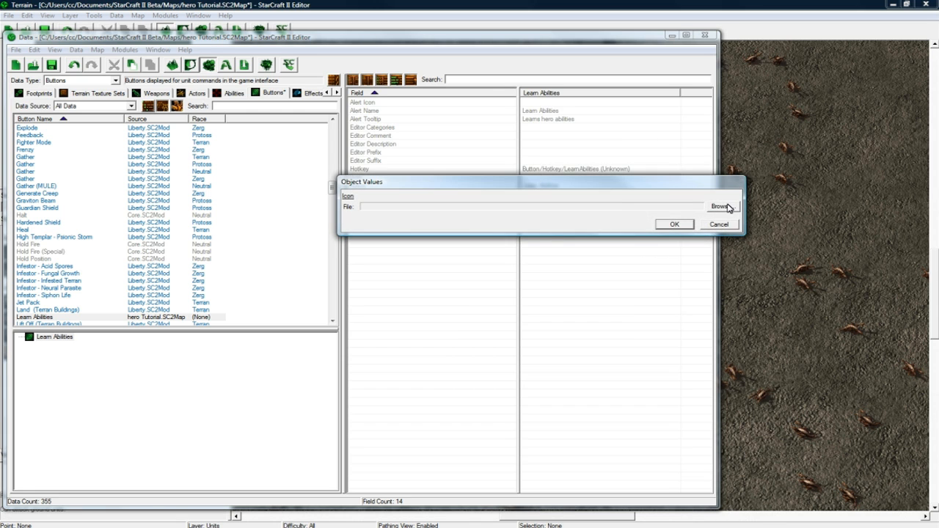
click(722, 207)
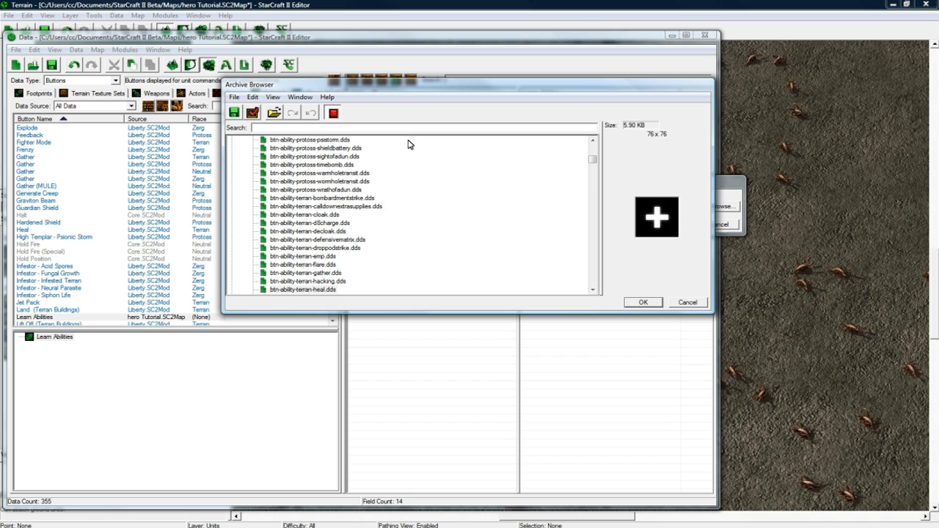
click(322, 291)
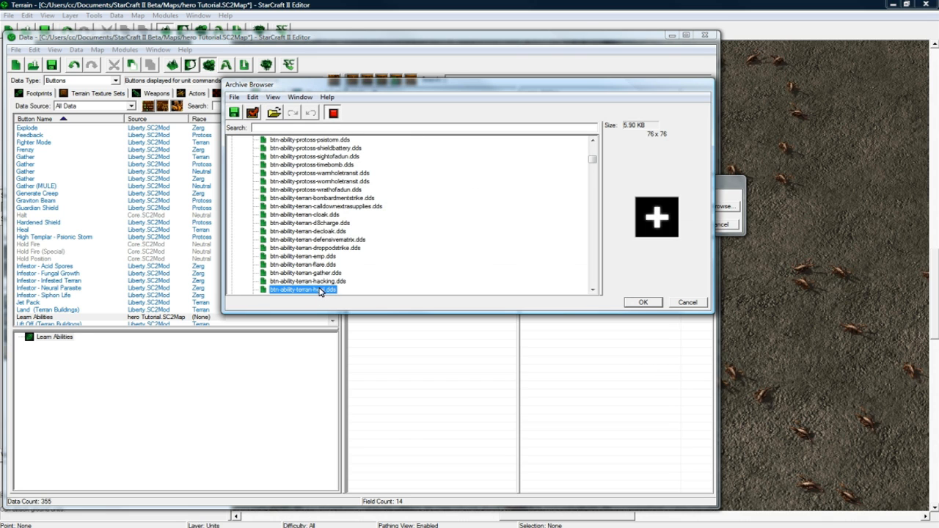
click(655, 303)
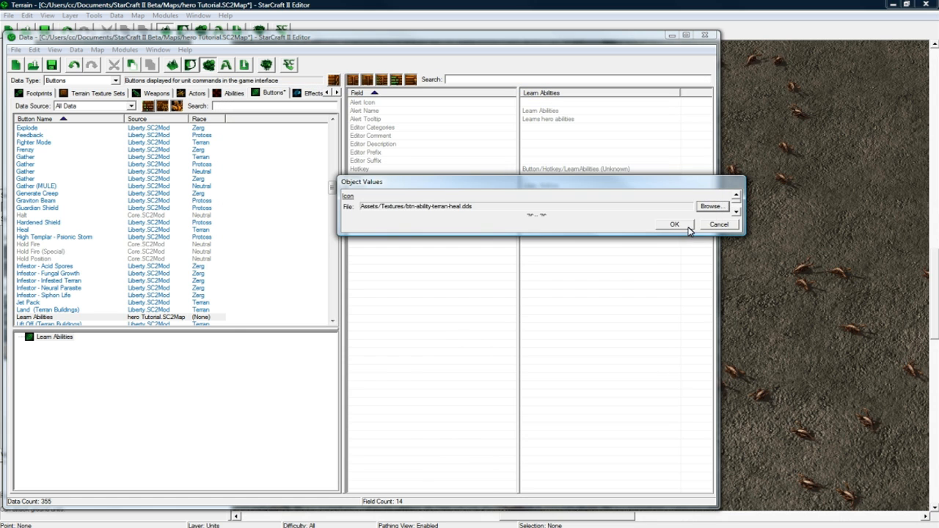
click(681, 227)
key(ctrl+s)
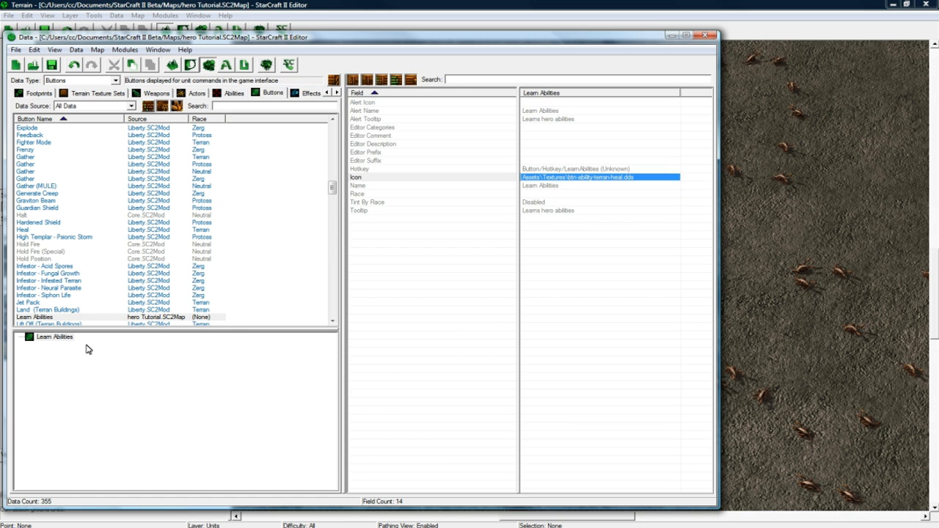
Add another button object named Learn Blink with the suggested ID LearnBlink
click(63, 337)
click(59, 319)
right_click(73, 295)
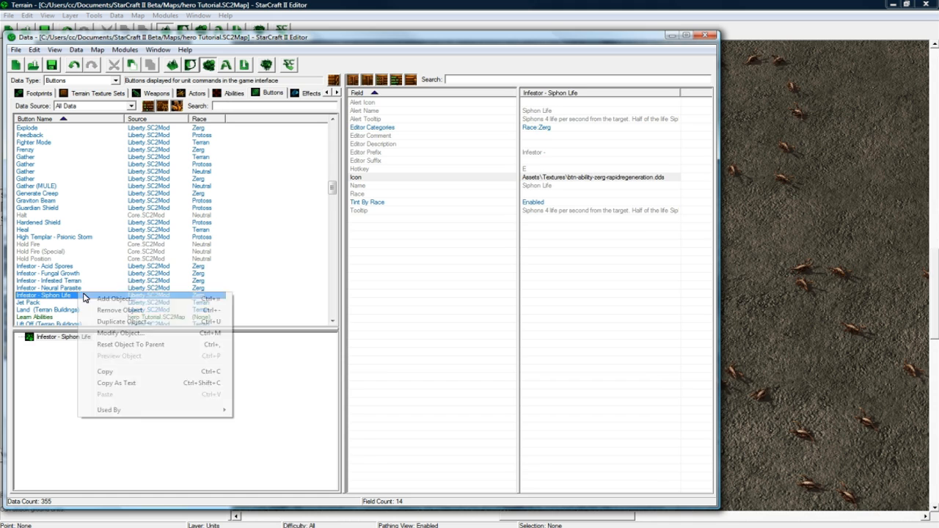
click(147, 299)
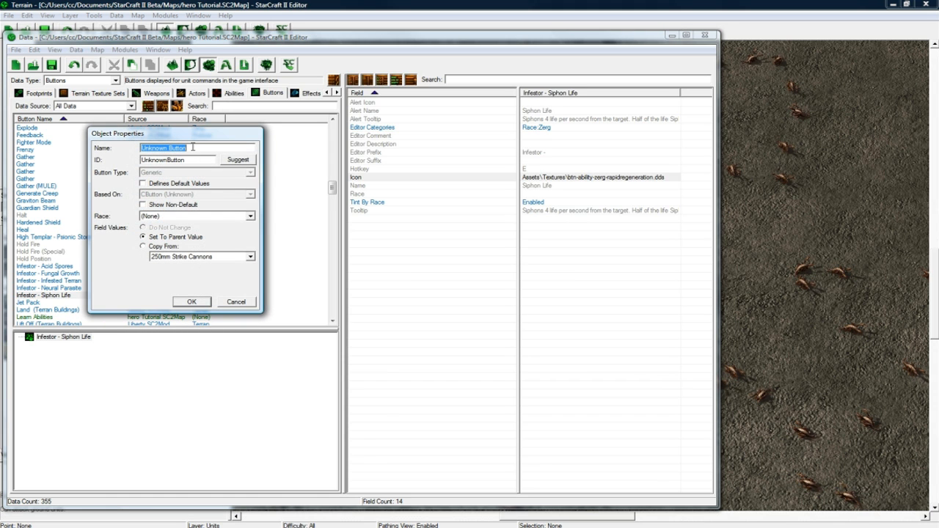
text(Learn Blink)
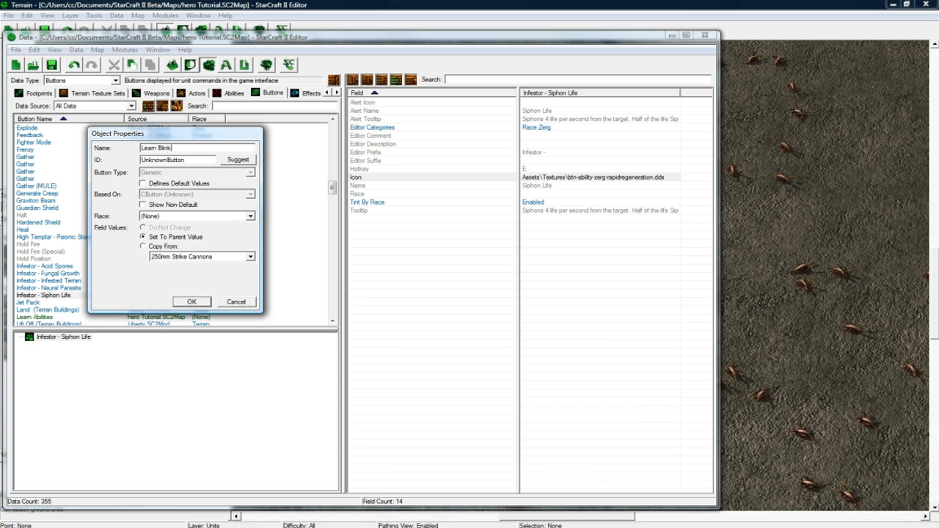
click(238, 160)
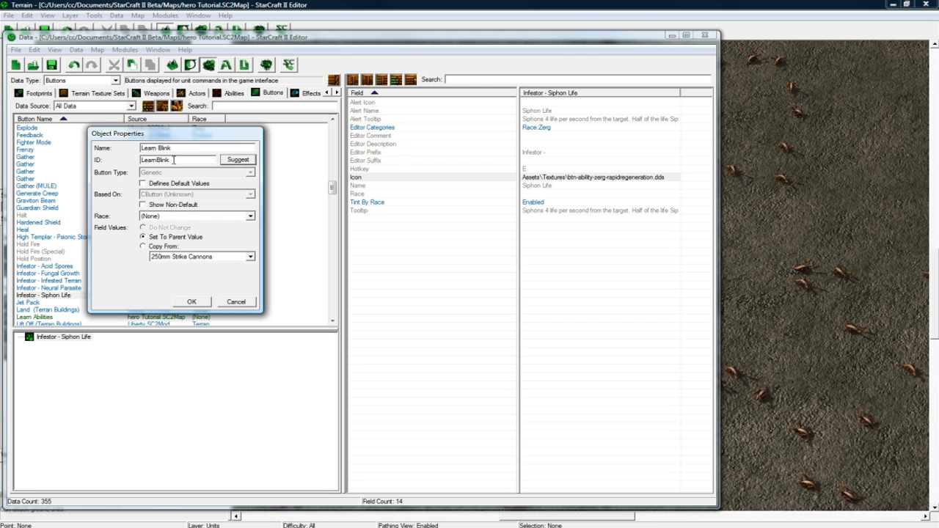
click(190, 302)
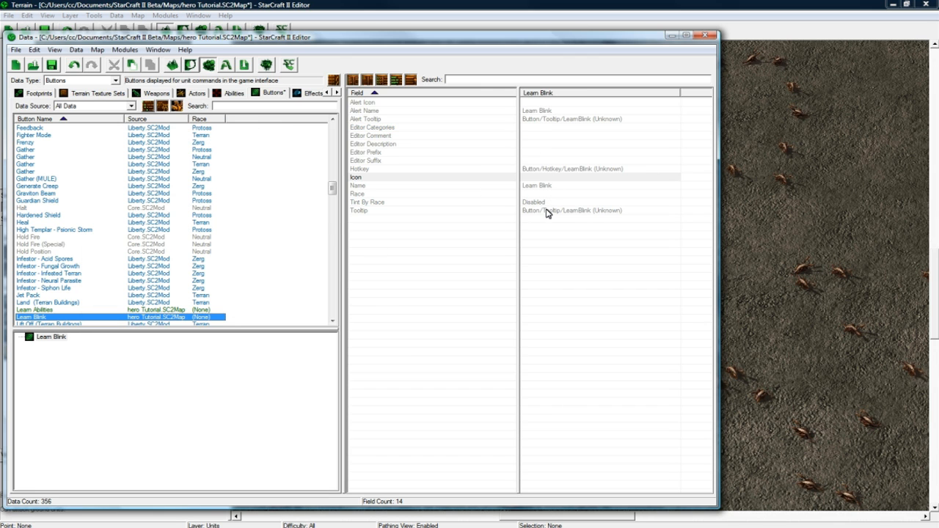
Write the Learn Blink tooltip as "Allows the hero to blink to a target location." followed by a separate line "Each level decreases the cooldown"
double_click(547, 210)
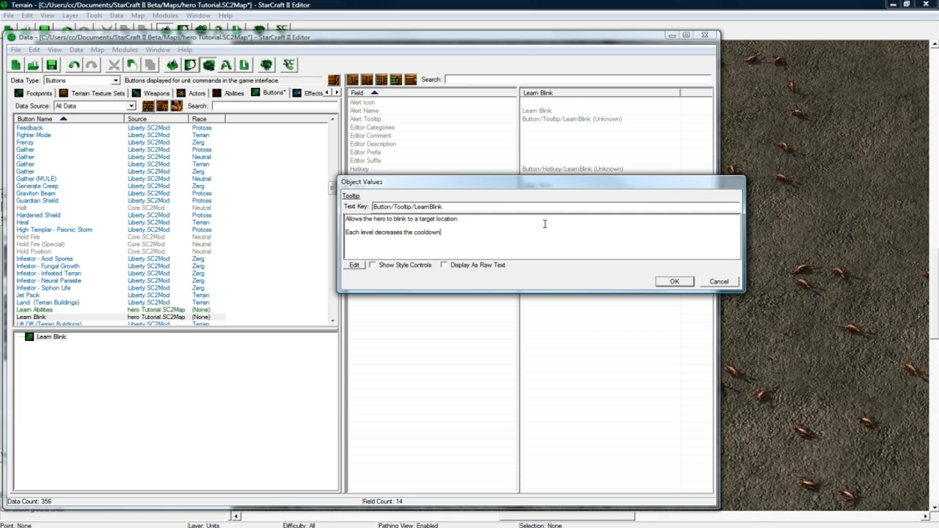
click(660, 283)
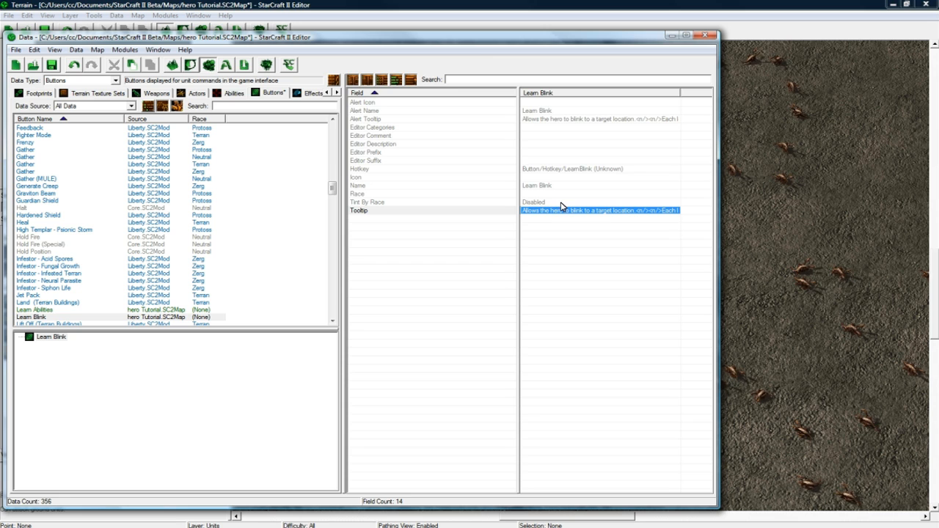
Search the textures for blink and assign btn-ability-protoss-blink.dds as the Learn Blink button's icon
double_click(552, 177)
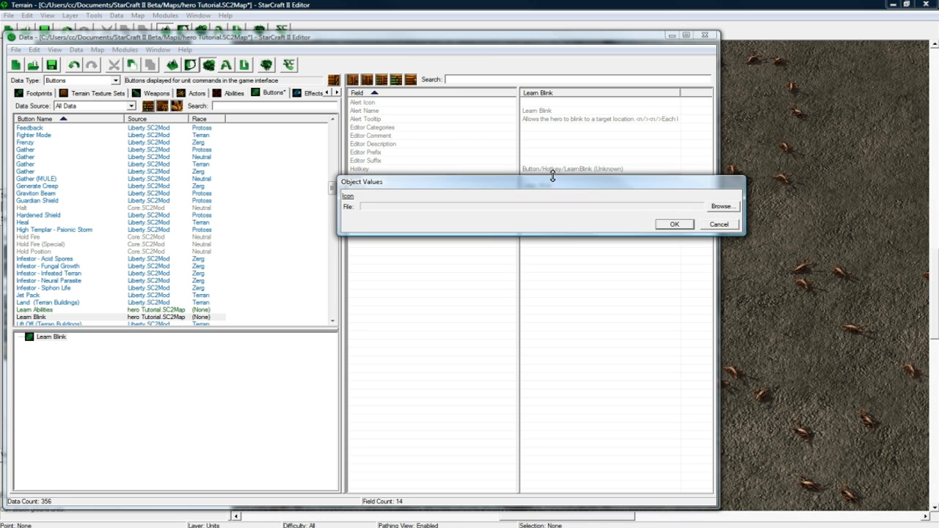
click(721, 208)
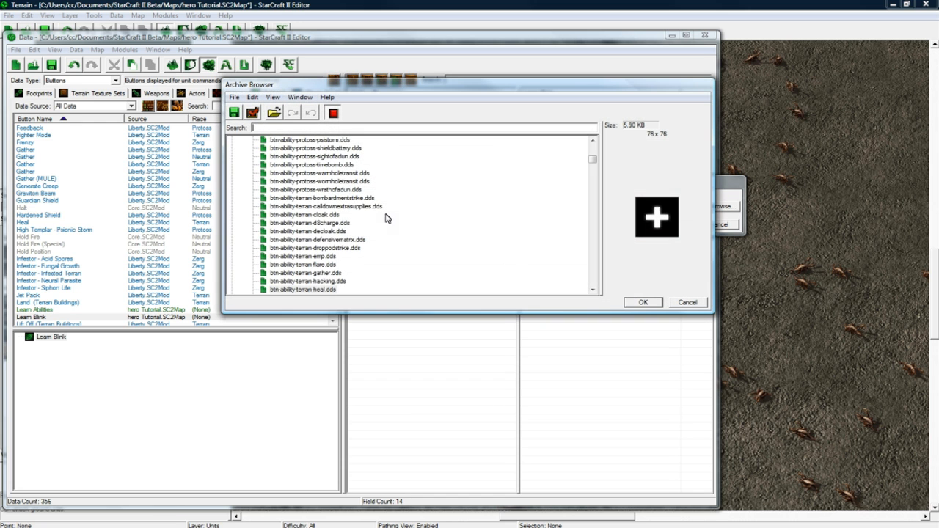
text(blink)
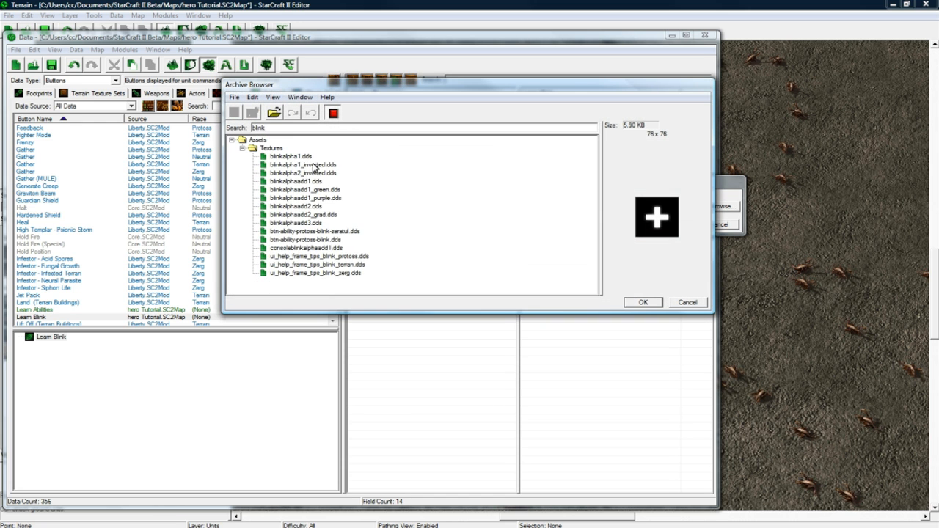
click(314, 232)
click(322, 239)
click(655, 303)
click(345, 232)
click(328, 239)
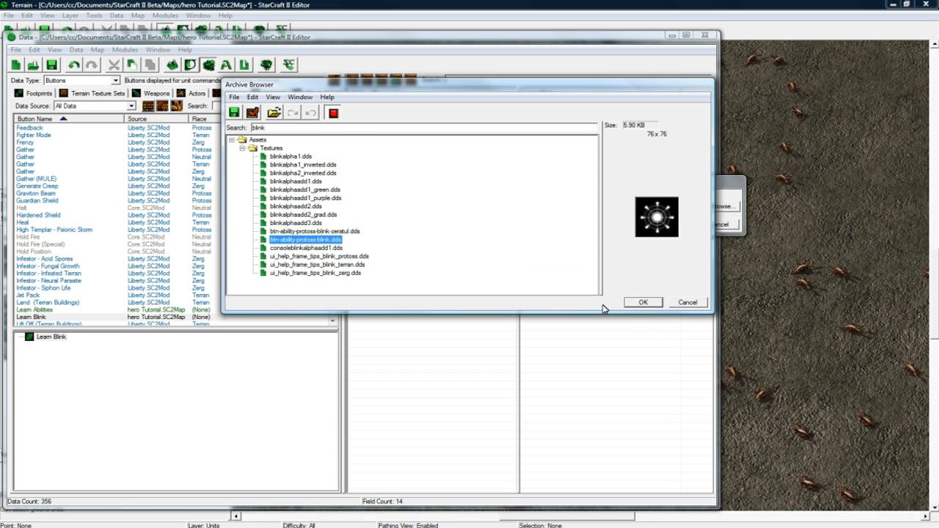
click(646, 303)
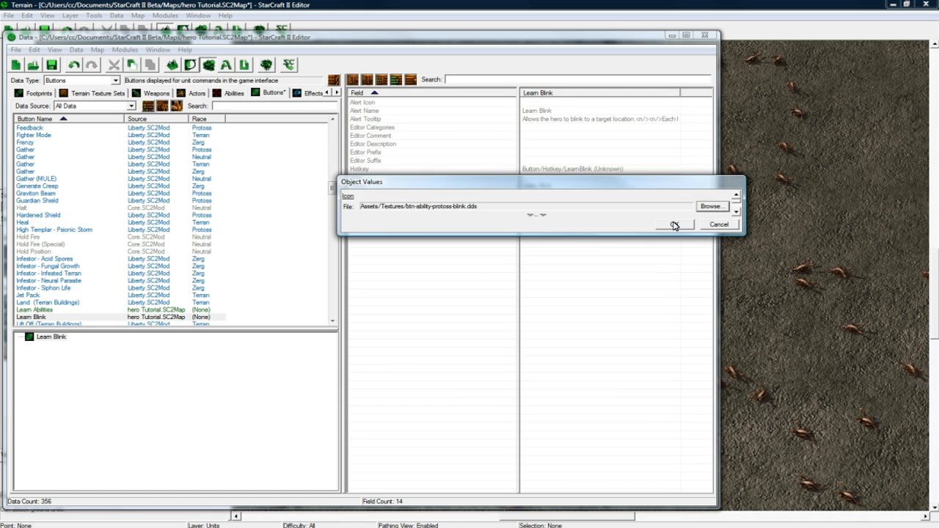
click(674, 225)
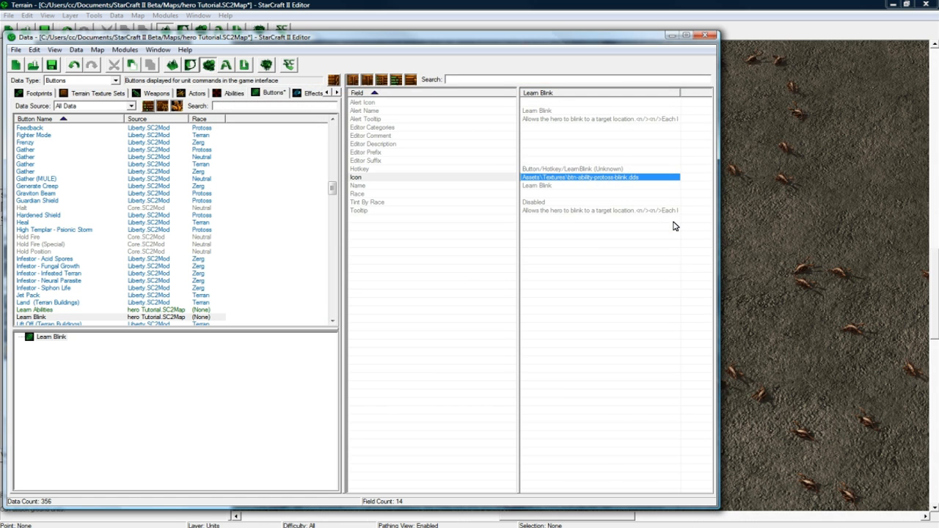
Make a copy of the Learn Blink button in the button list
right_click(53, 317)
click(45, 318)
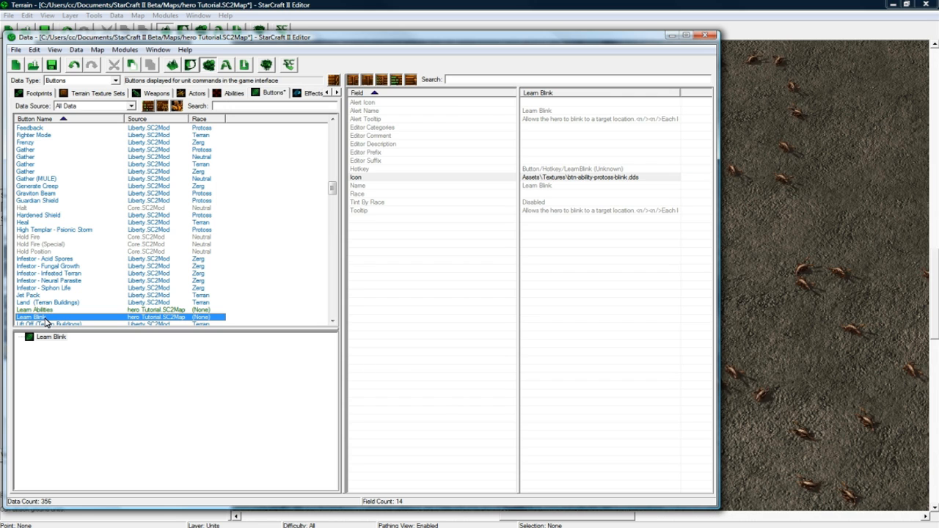
key(ctrl+c)
key(ctrl+v)
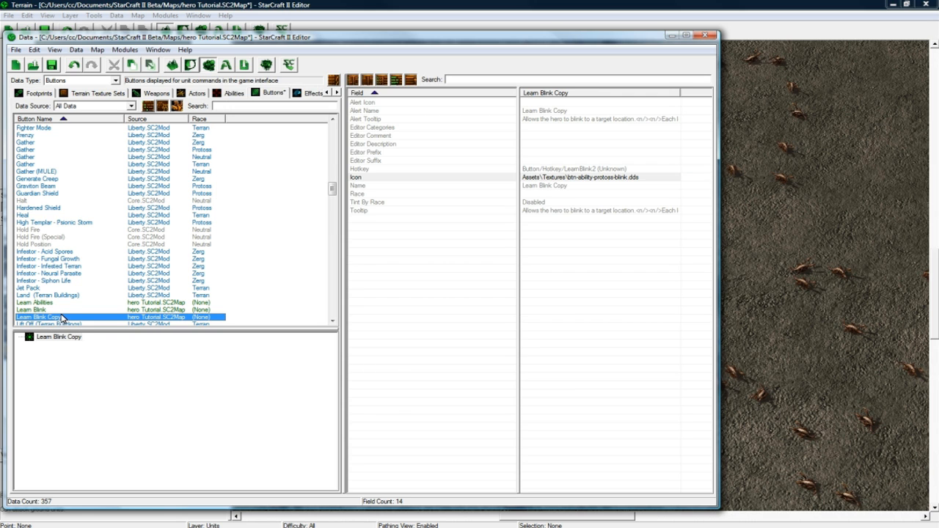
Rename the copied Learn Blink button as Learn Snipe
double_click(543, 185)
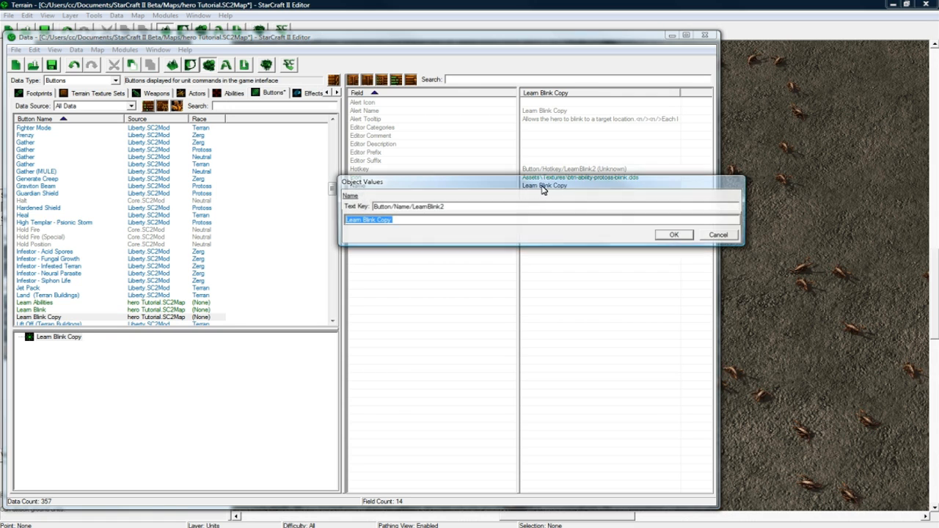
text(Lea)
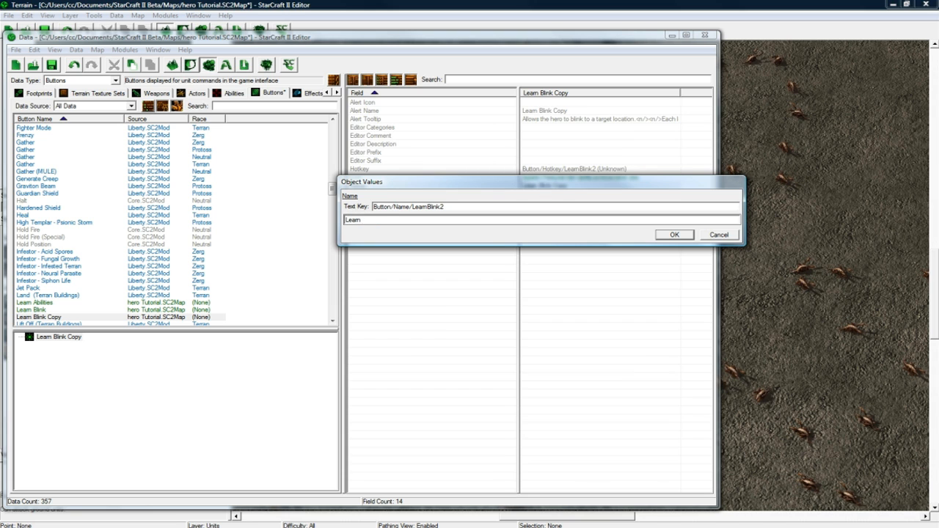
click(674, 234)
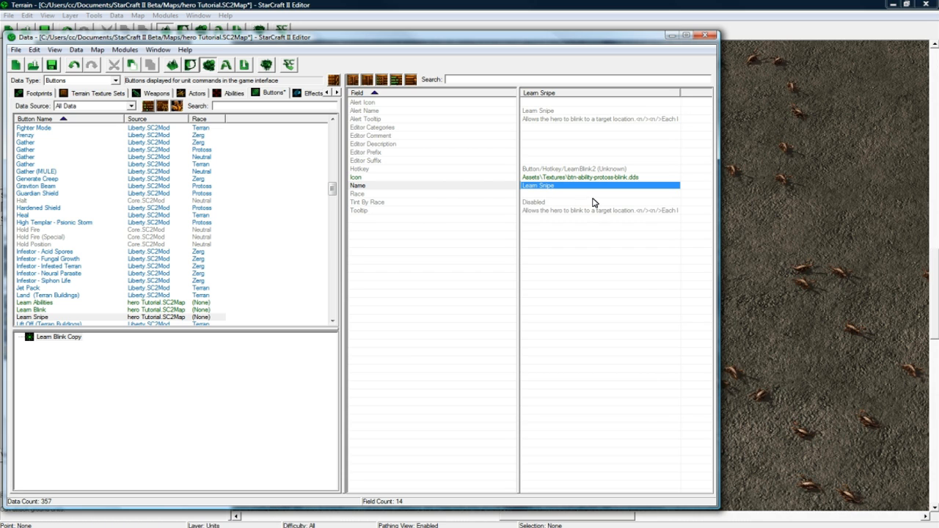
Rewrite the Learn Snipe tooltip as "Allows the hero to snipe a target." followed, after the existing line breaks, by "Special ability"
click(570, 178)
click(561, 202)
click(558, 210)
double_click(557, 211)
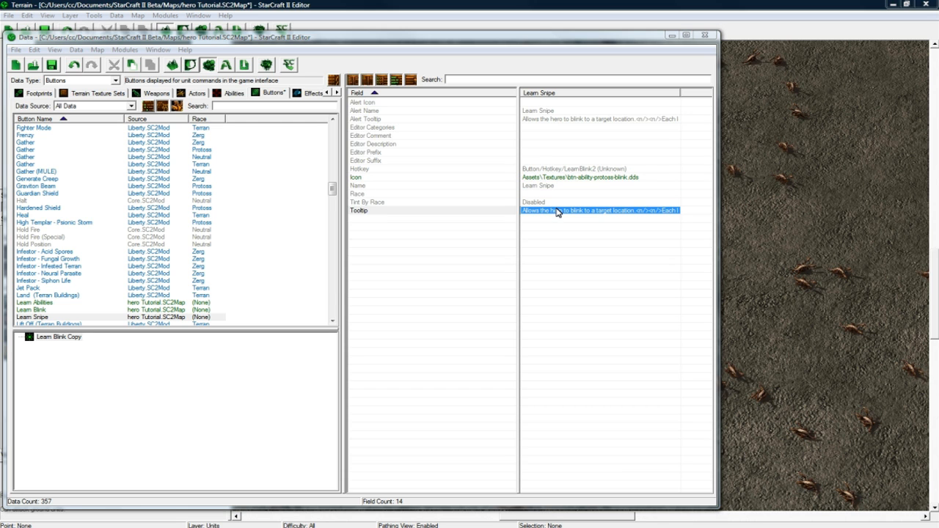
click(455, 219)
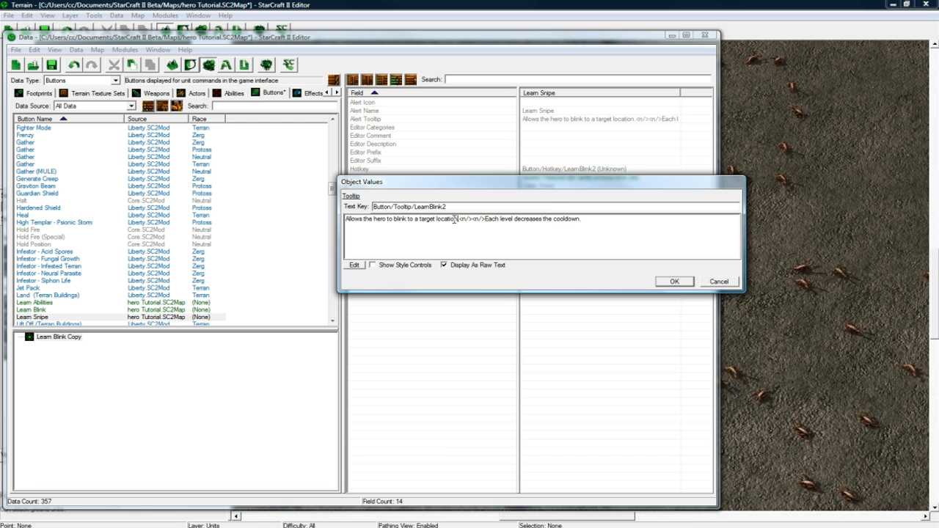
drag(457, 218, 374, 221)
text(hero to snipe a target)
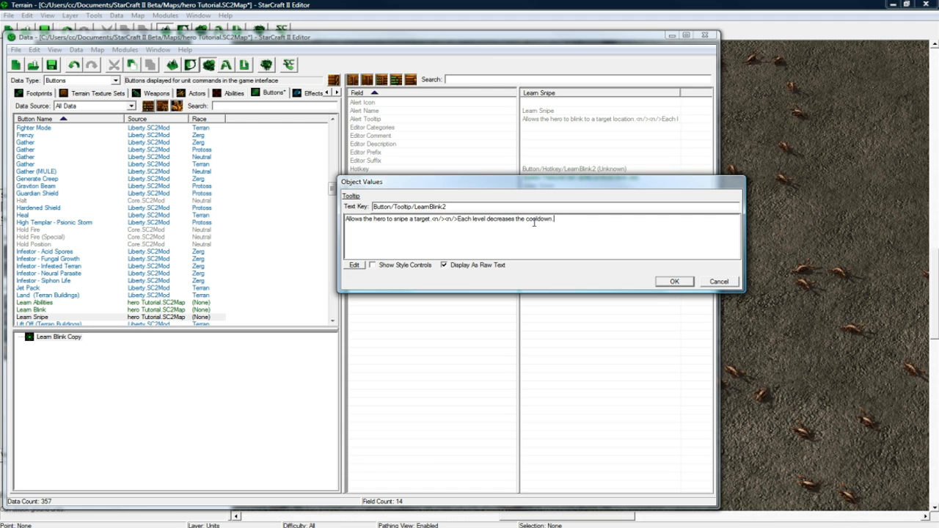
drag(569, 220, 463, 222)
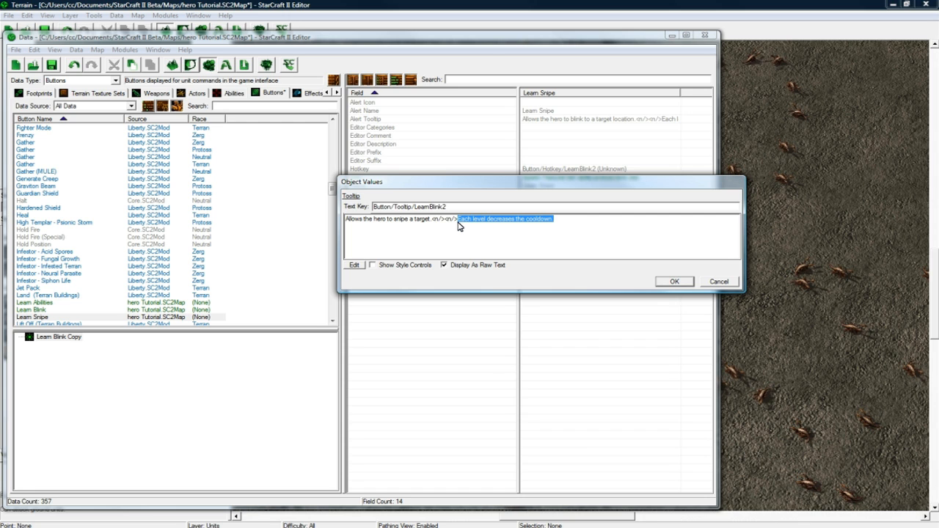
text(Da)
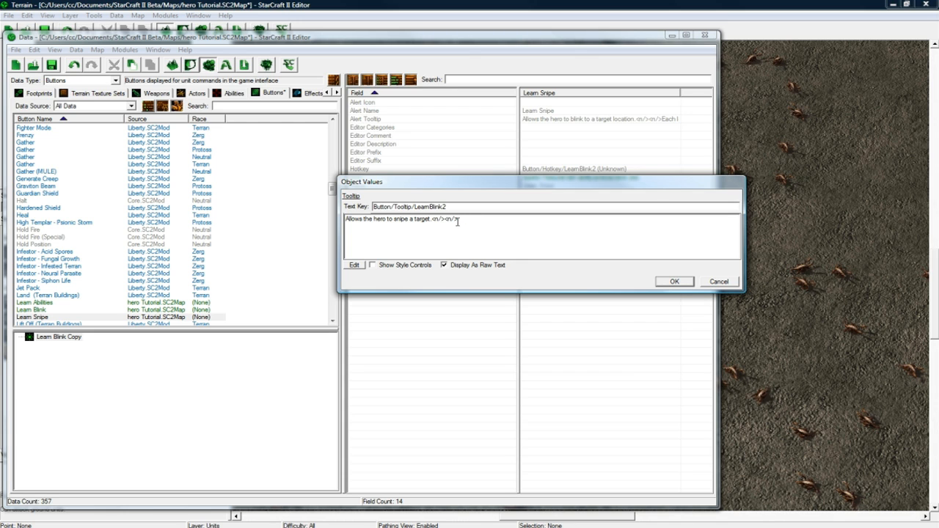
text(Special ability)
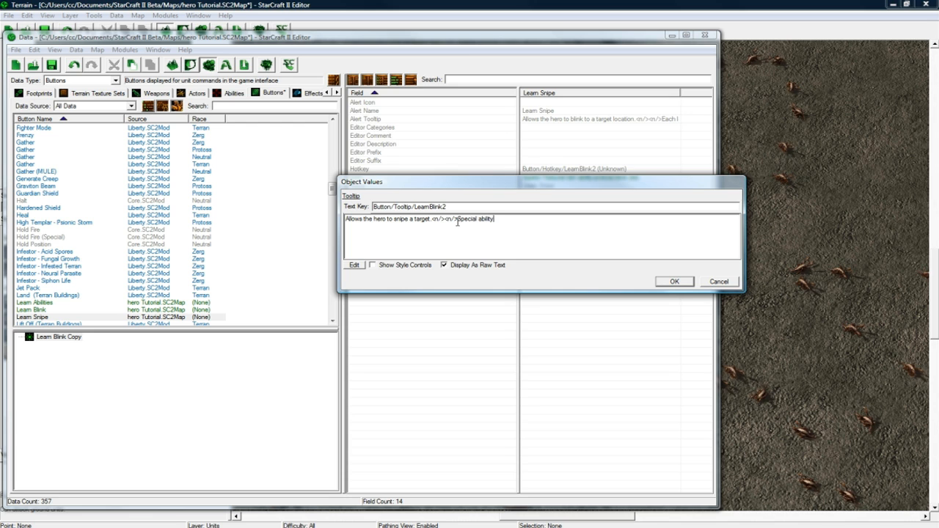
click(665, 284)
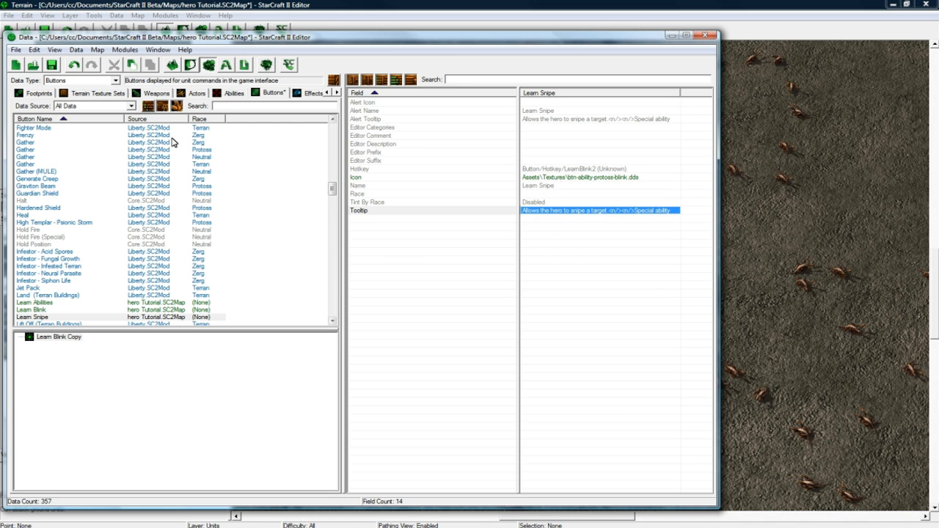
Review the fields of the Learn Blink and Learn Snipe buttons, and save the map
click(63, 311)
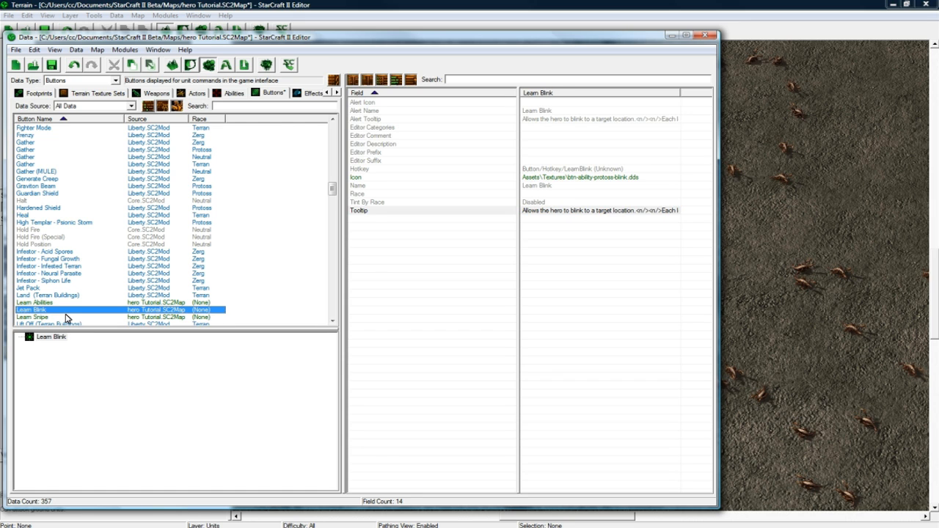
click(64, 317)
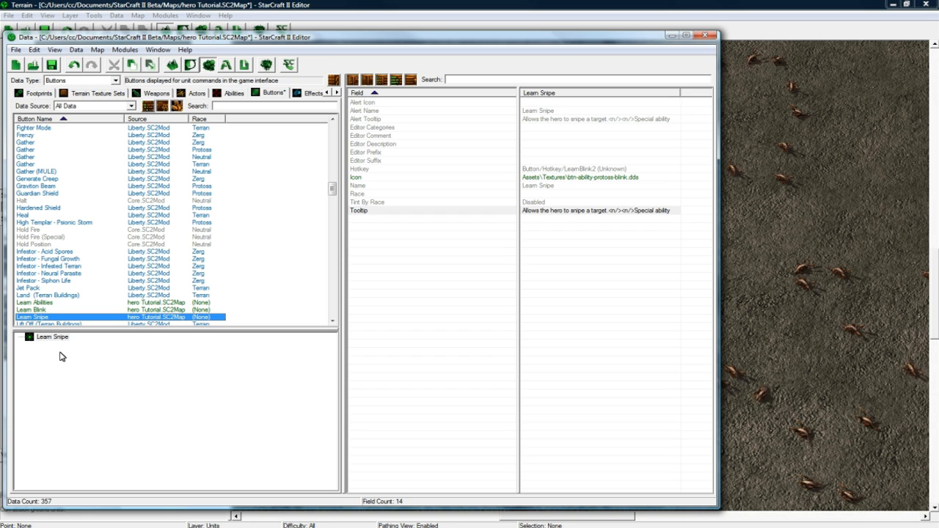
click(572, 189)
click(583, 170)
click(576, 189)
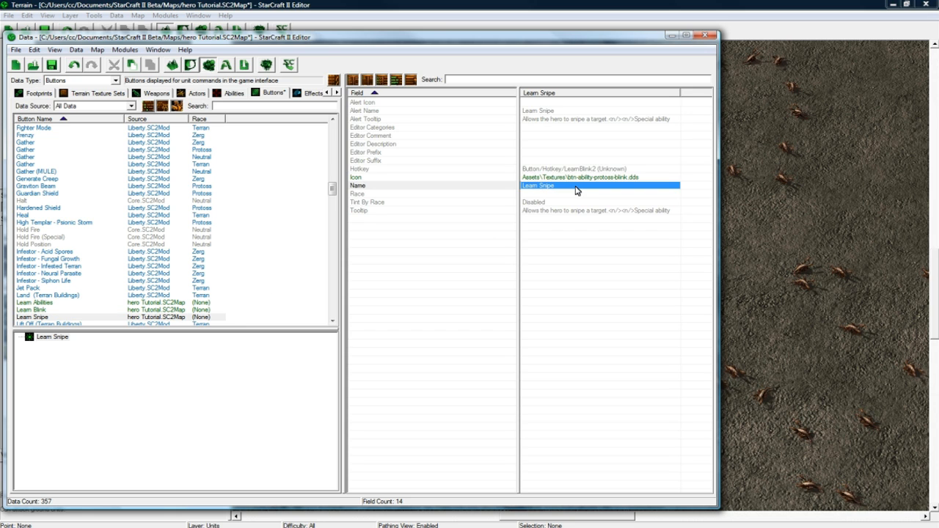
click(563, 170)
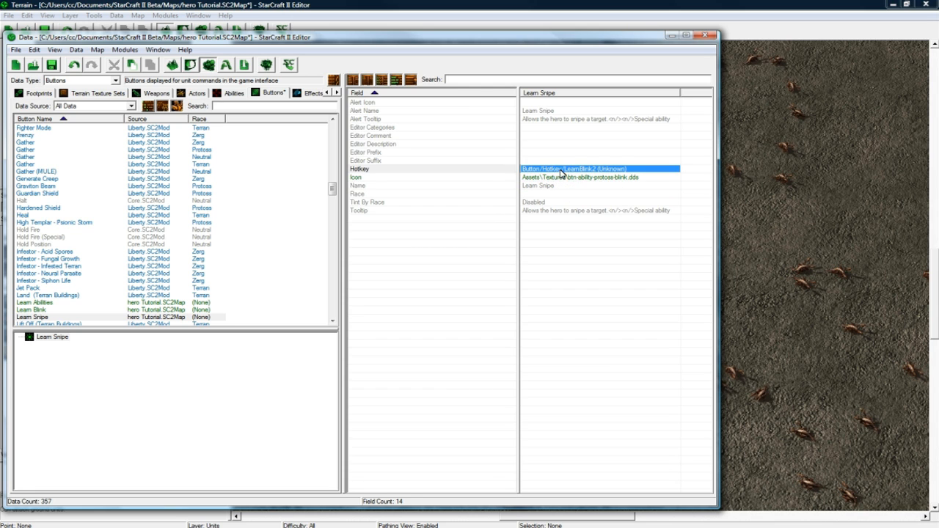
click(44, 317)
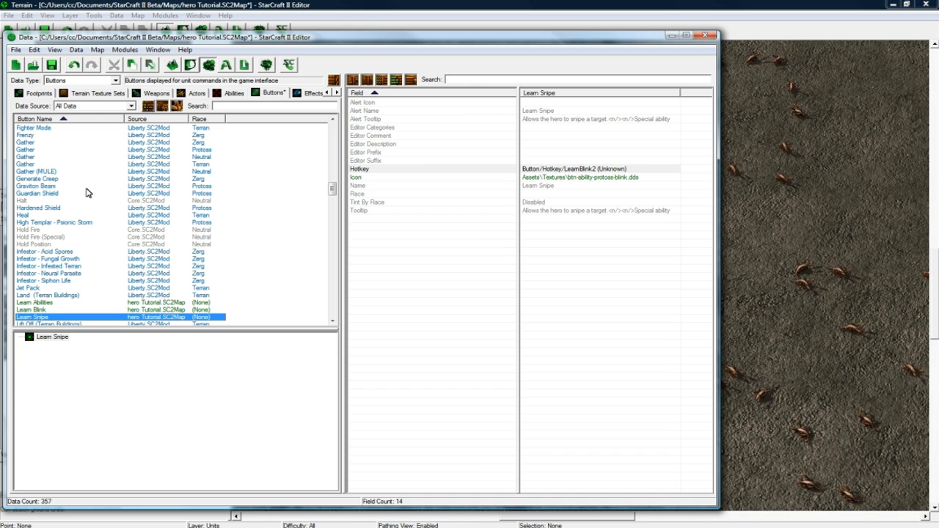
key(ctrl+s)
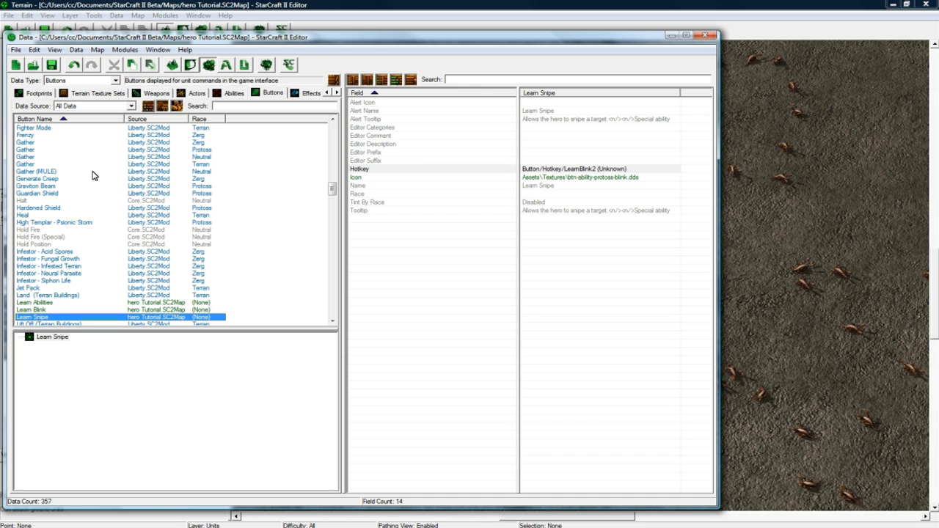
Switch the data type to Abilities, search for blink and select the Stalker - Blink ability
click(81, 81)
scroll(84, 130, up, 3)
scroll(84, 130, up, 4)
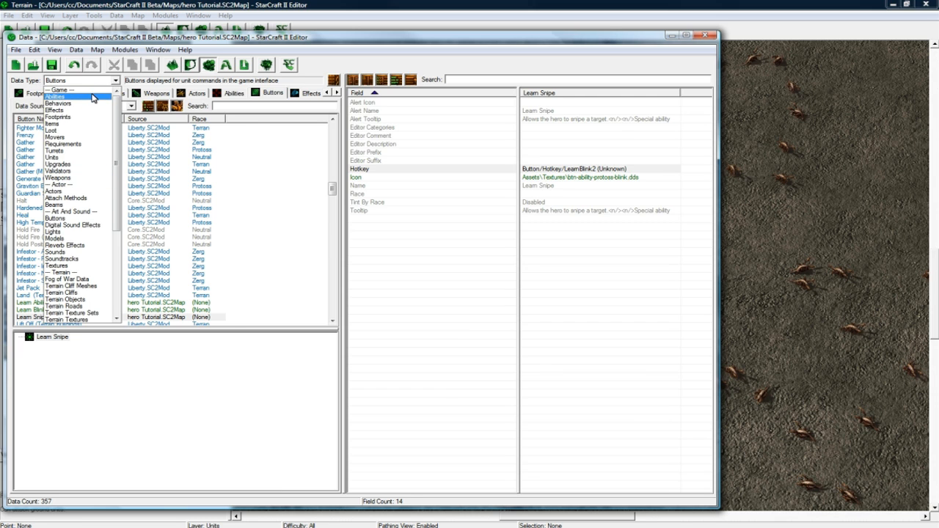
click(93, 97)
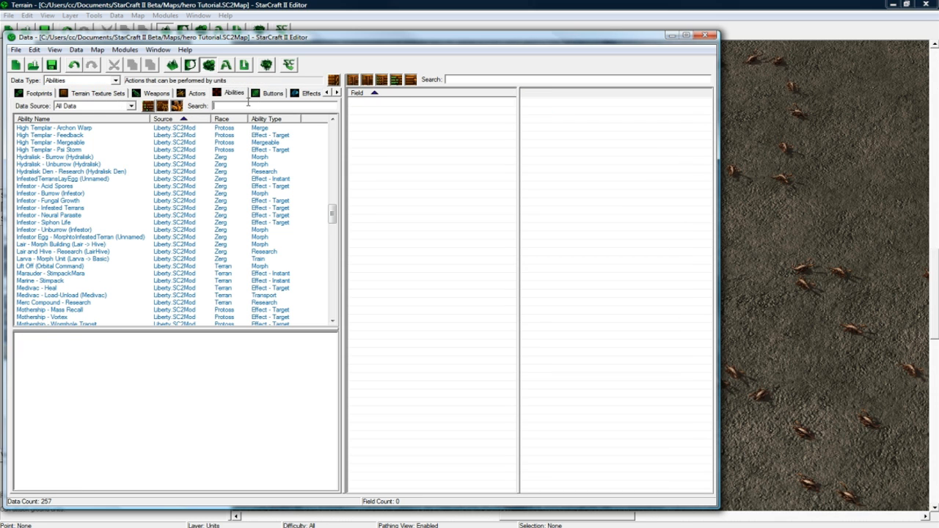
click(84, 145)
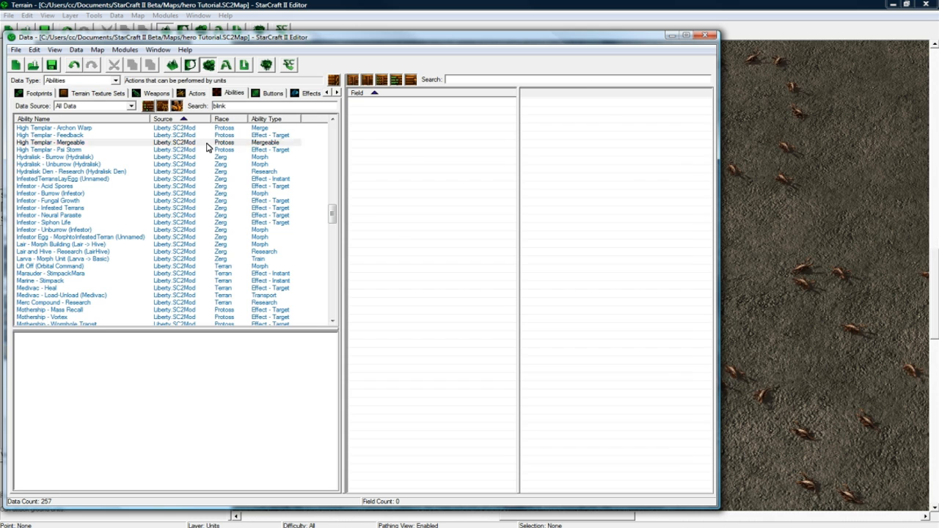
click(71, 130)
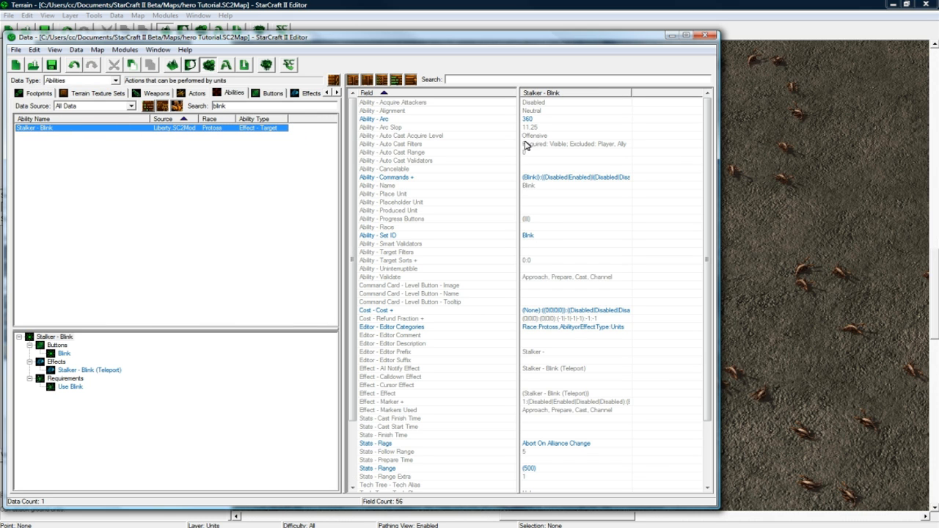
Clear the Use Blink requirement from the Execute command of the Stalker - Blink ability
double_click(568, 311)
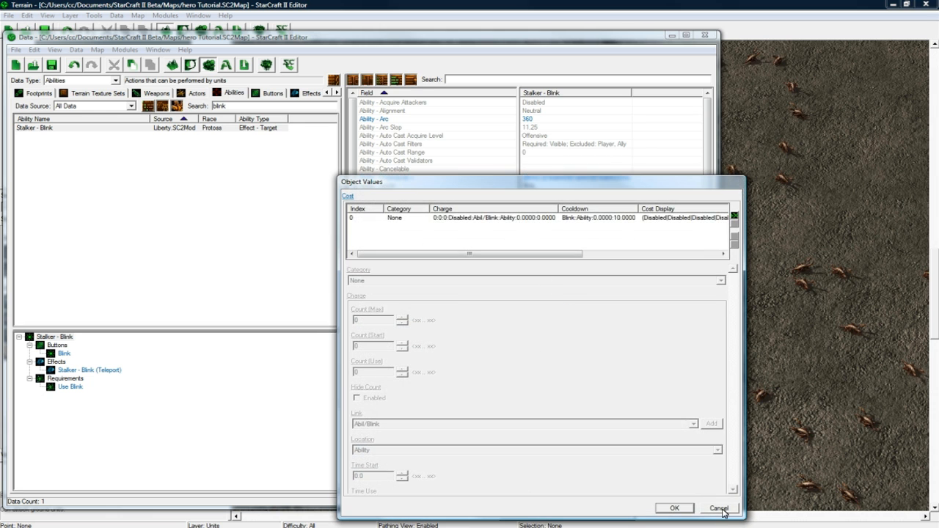
click(721, 509)
click(547, 177)
double_click(543, 177)
click(458, 220)
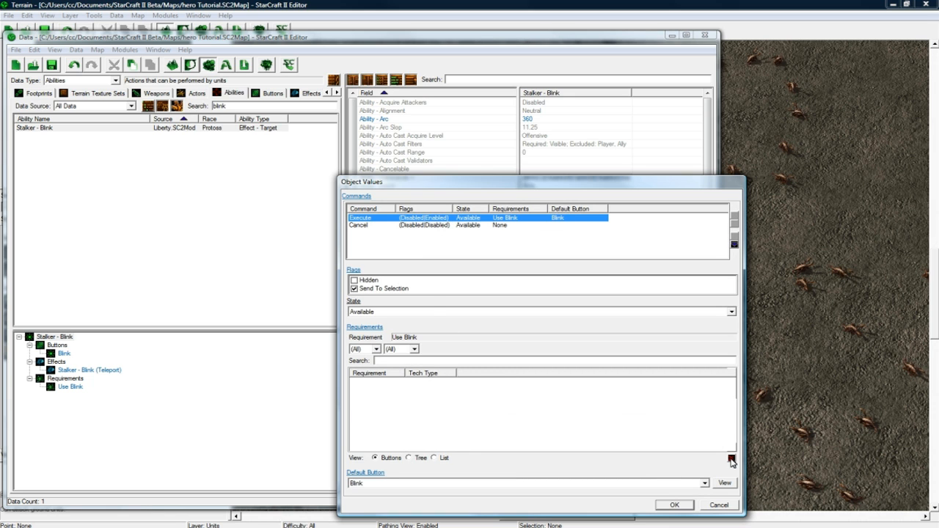
click(731, 459)
click(416, 458)
click(390, 458)
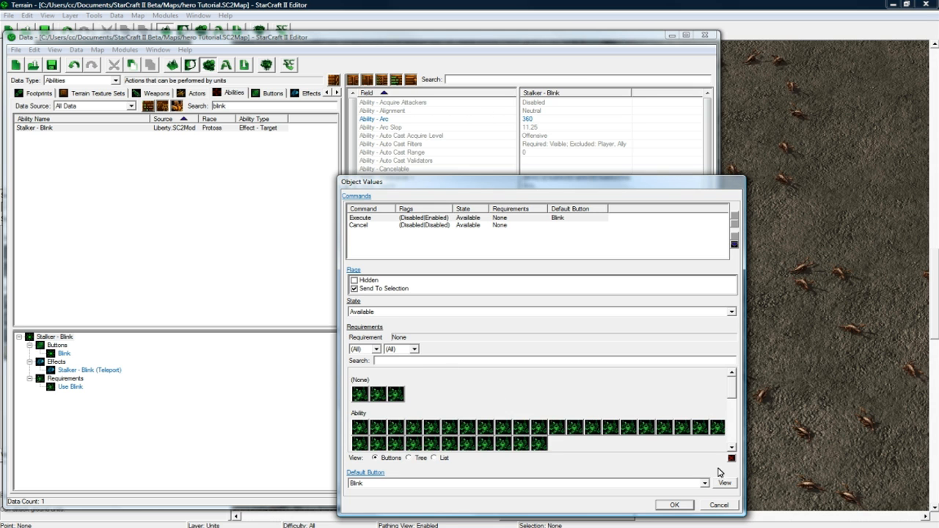
click(683, 504)
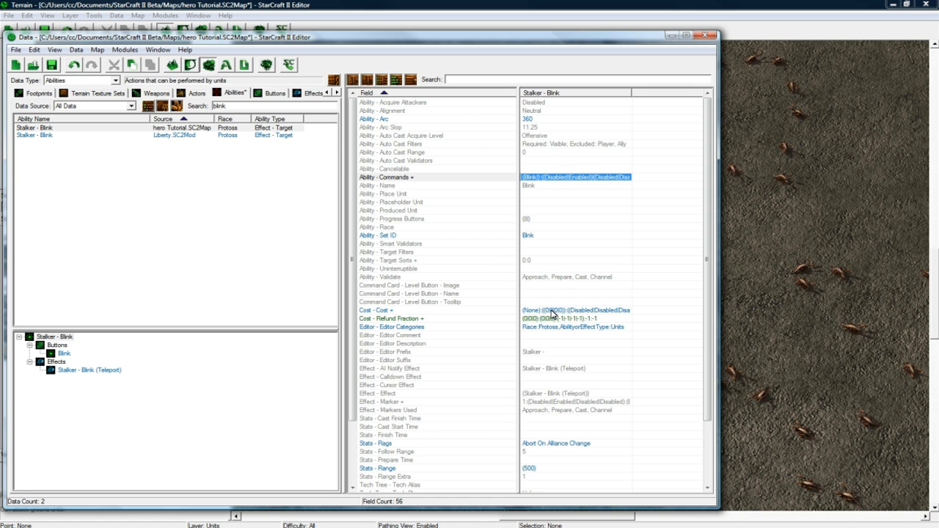
Duplicate the existing cost entry of the Stalker - Blink ability as a second entry in its Cost values
double_click(552, 313)
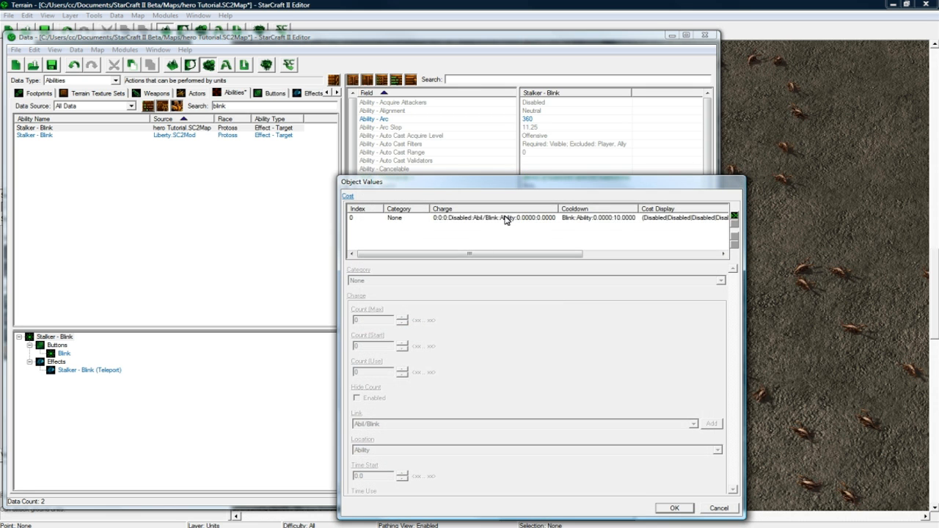
click(506, 218)
drag(731, 308, 734, 399)
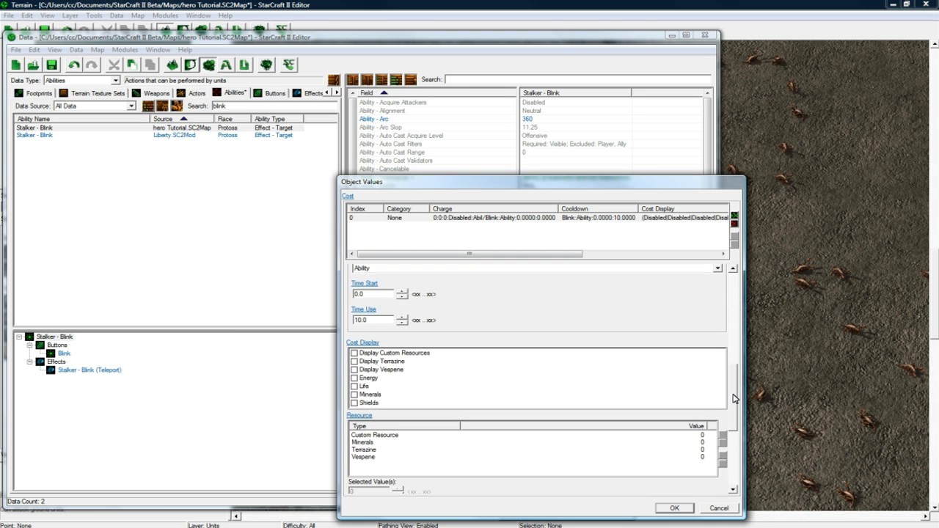
scroll(540, 348, up, 10)
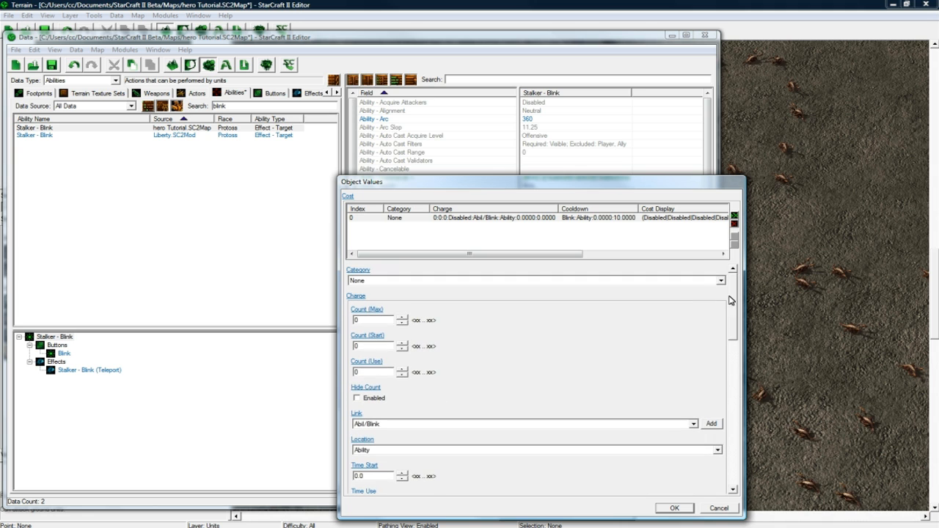
click(716, 223)
right_click(712, 218)
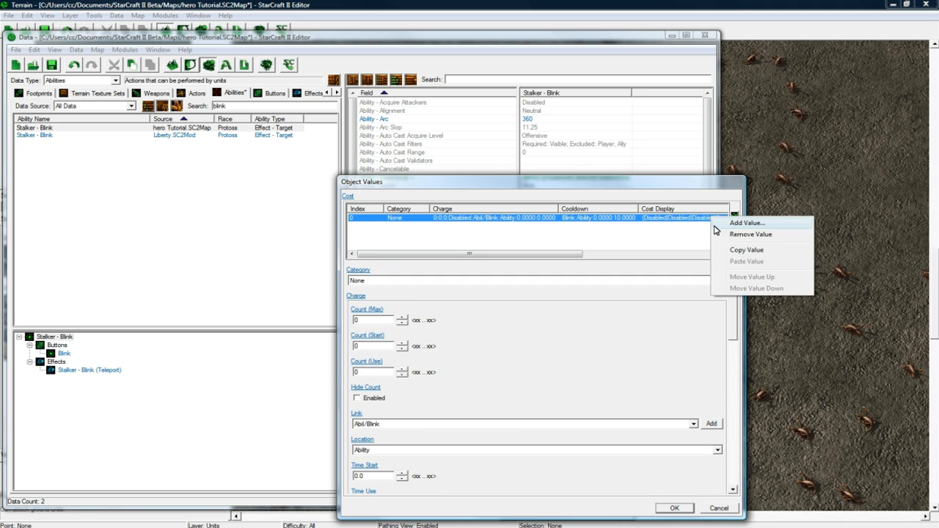
click(730, 249)
right_click(659, 218)
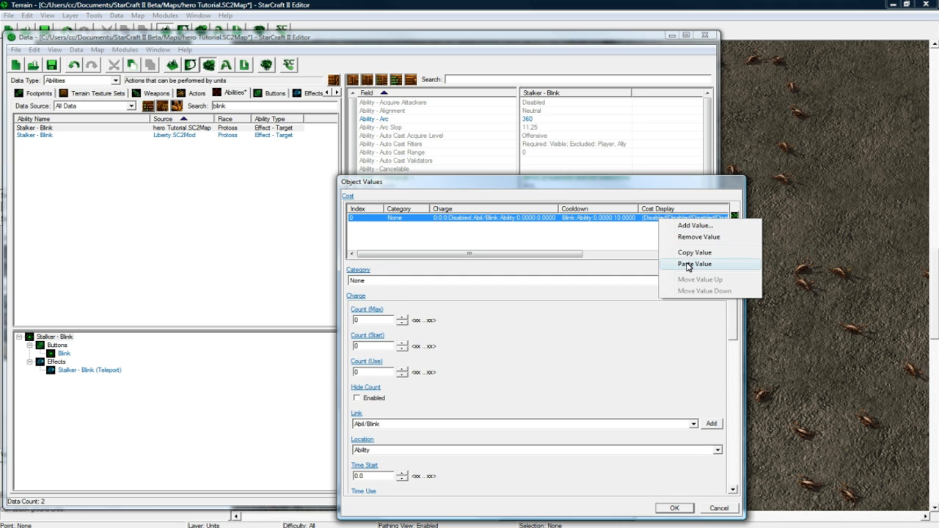
click(694, 263)
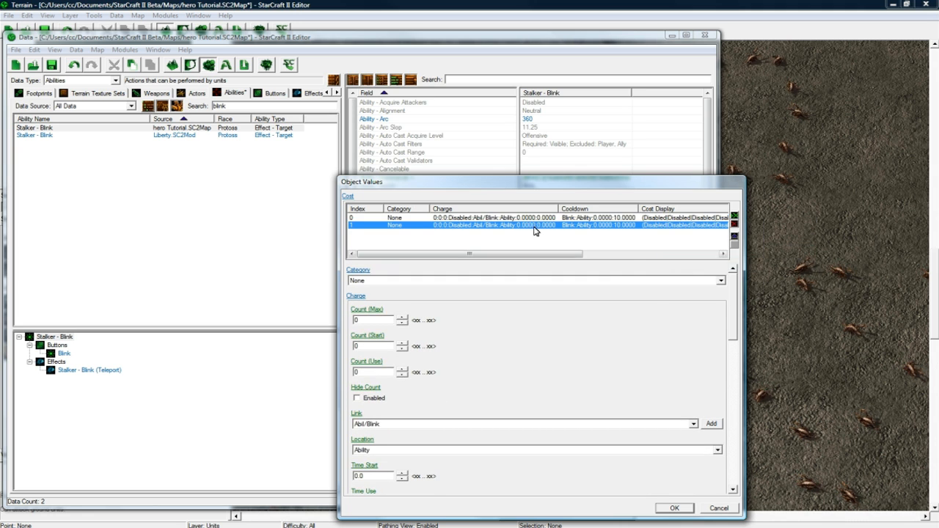
Set the cooldown Time Use of the second Blink cost entry to 8
click(733, 310)
scroll(733, 310, down, 8)
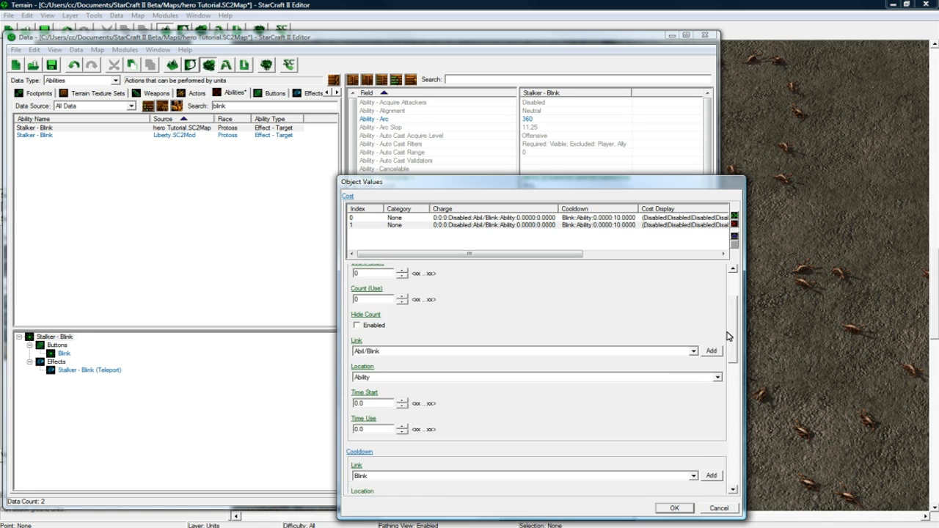
drag(369, 403, 349, 406)
text(8)
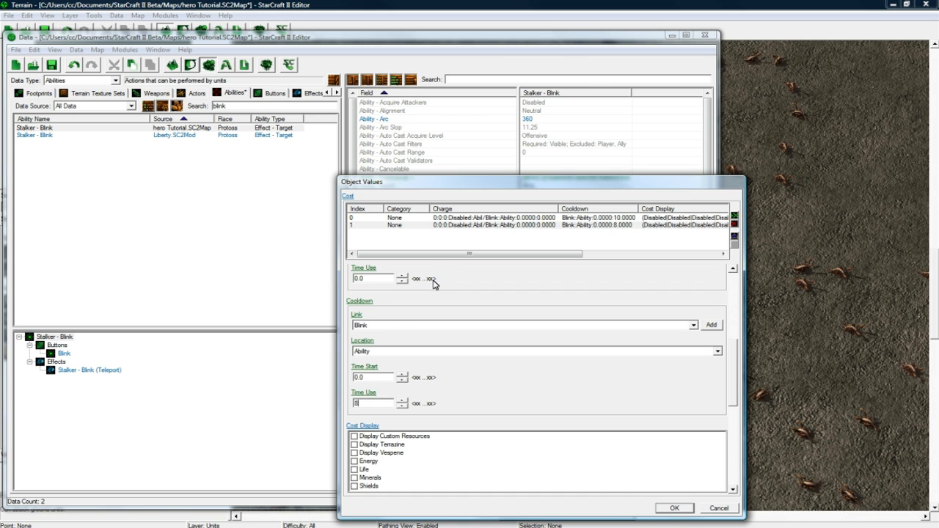
Duplicate the second cost entry as a third one and set its cooldown Time Use to 6
right_click(462, 227)
click(485, 262)
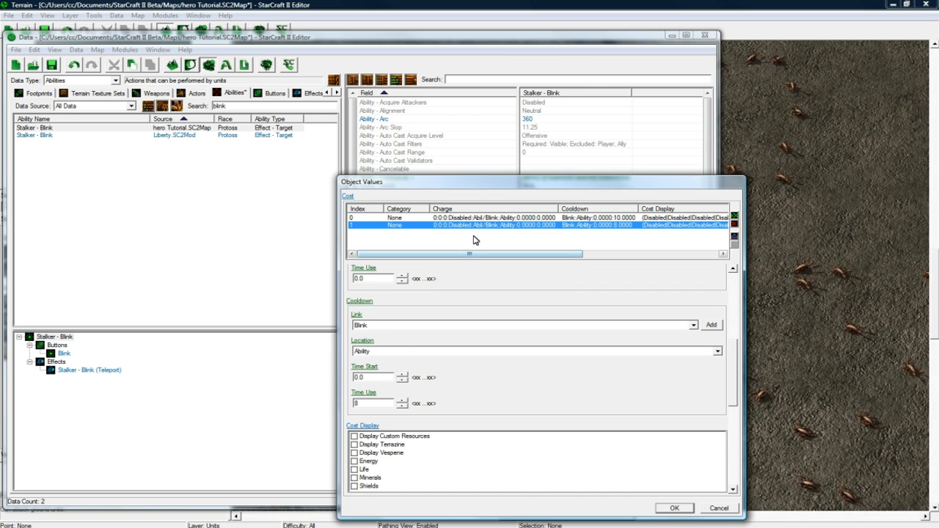
key(ctrl+v)
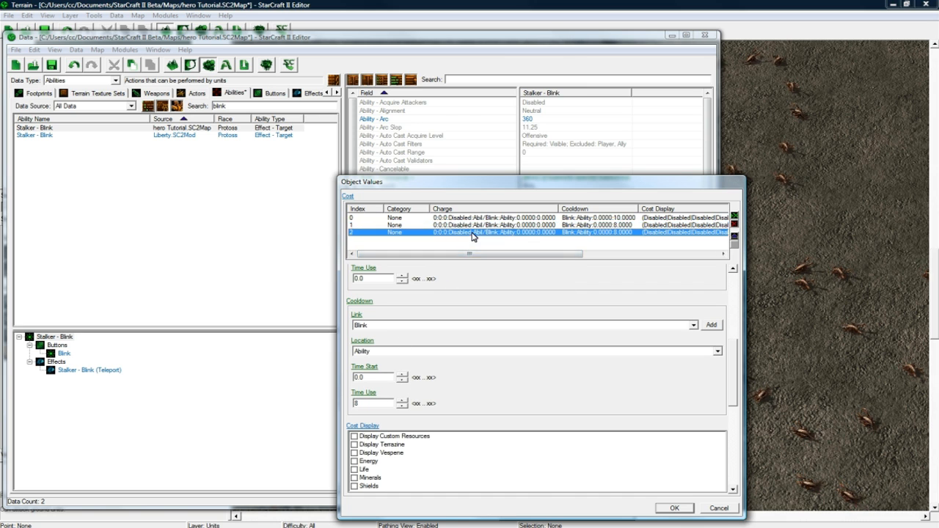
double_click(367, 402)
text(6)
Duplicate the third cost entry of the Stalker - Blink ability as a fourth one and set its cooldown Time Use to 4
click(411, 234)
key(ctrl+c)
key(ctrl+v)
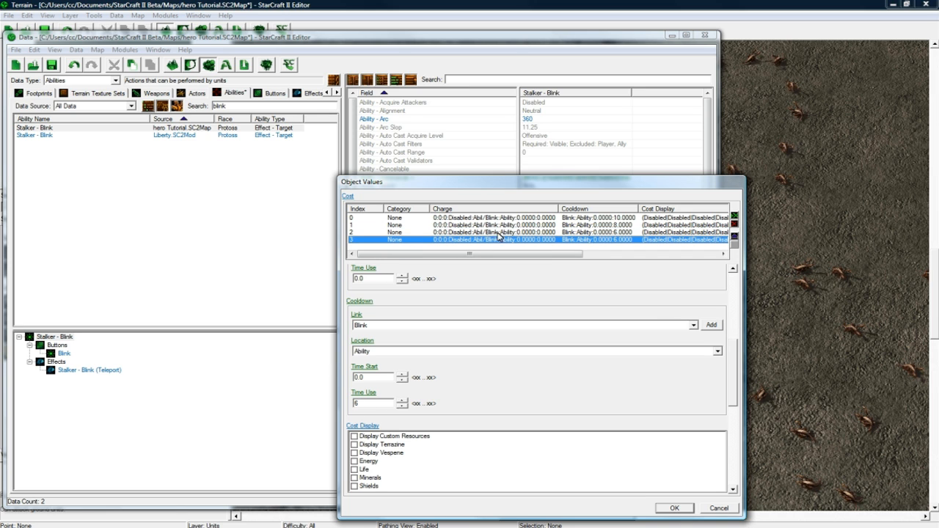
double_click(366, 402)
text(4)
click(571, 241)
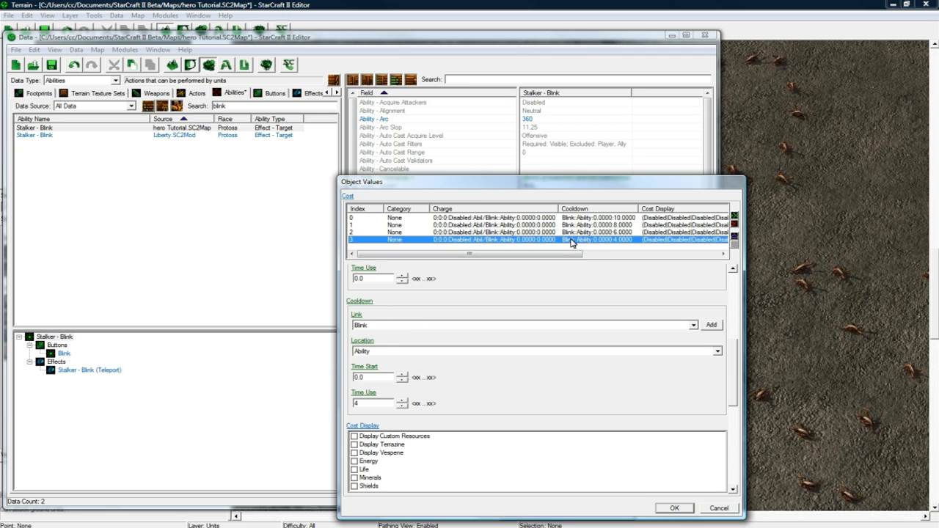
Add a fifth cost entry with a cooldown Time Use of 0 and confirm the Blink Cost values
key(Insert)
double_click(366, 403)
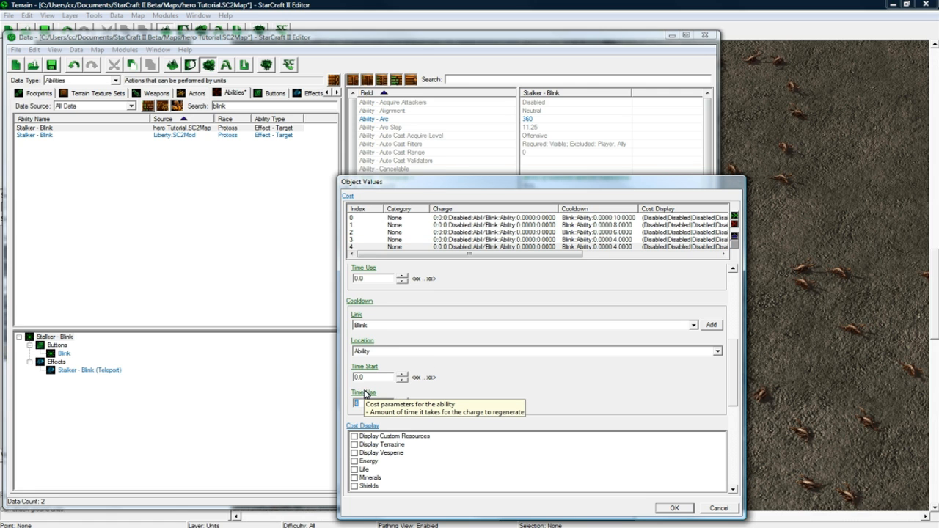
text(0)
click(585, 239)
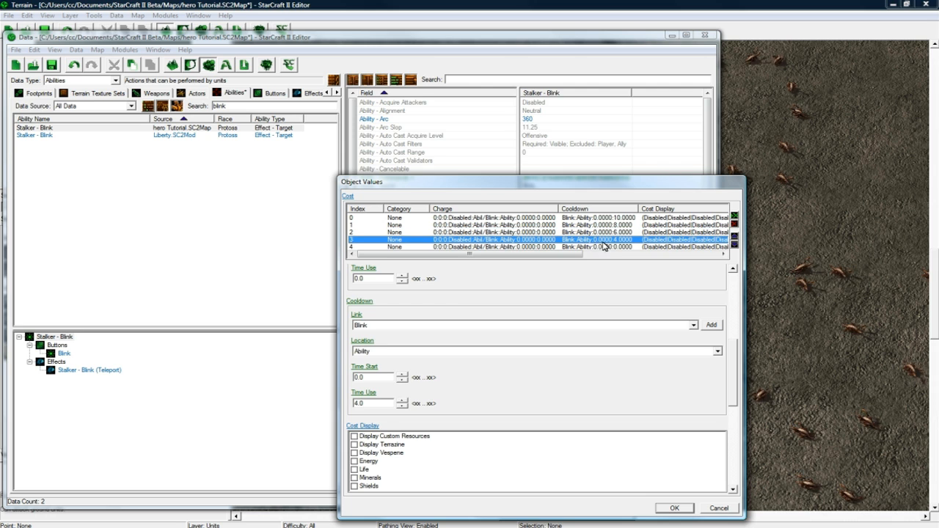
click(635, 247)
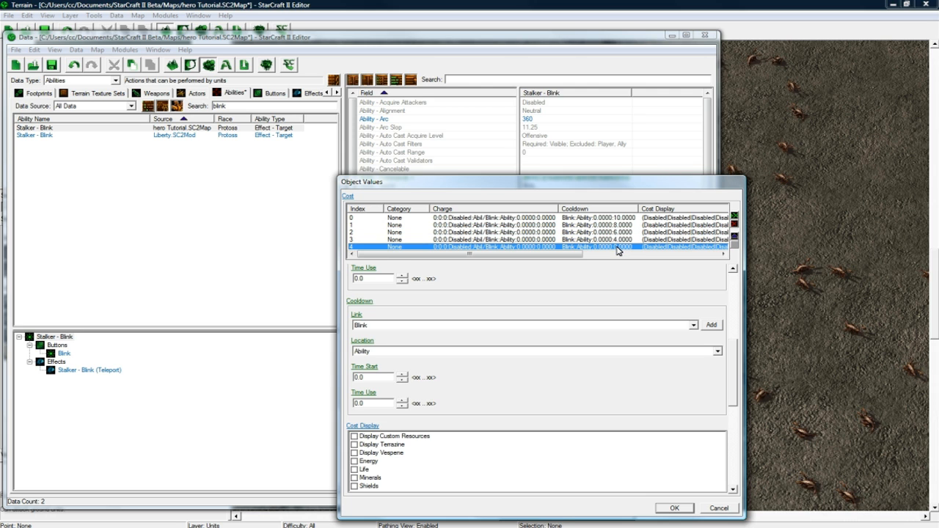
drag(726, 365, 725, 434)
click(675, 509)
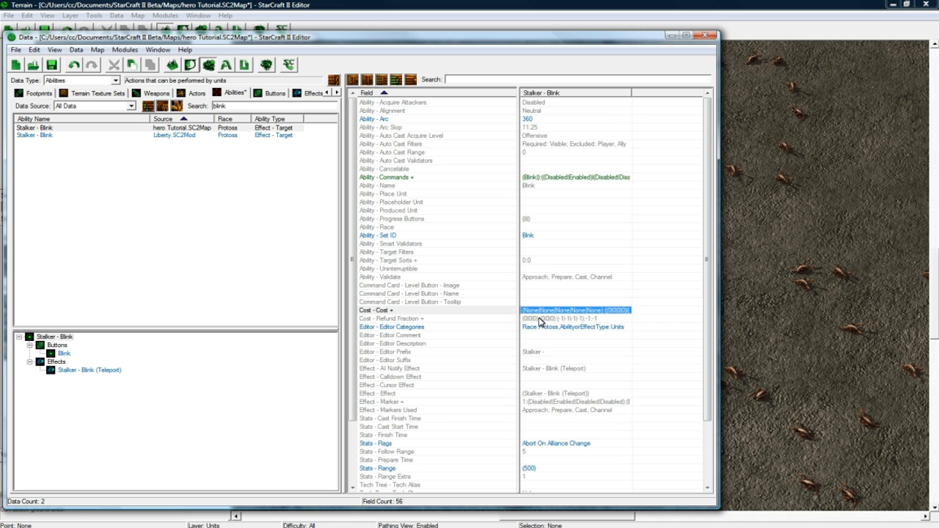
Search the abilities for "snipe", select Ghost - Sniper, and review its Cost values
drag(240, 103, 195, 108)
text(snipe)
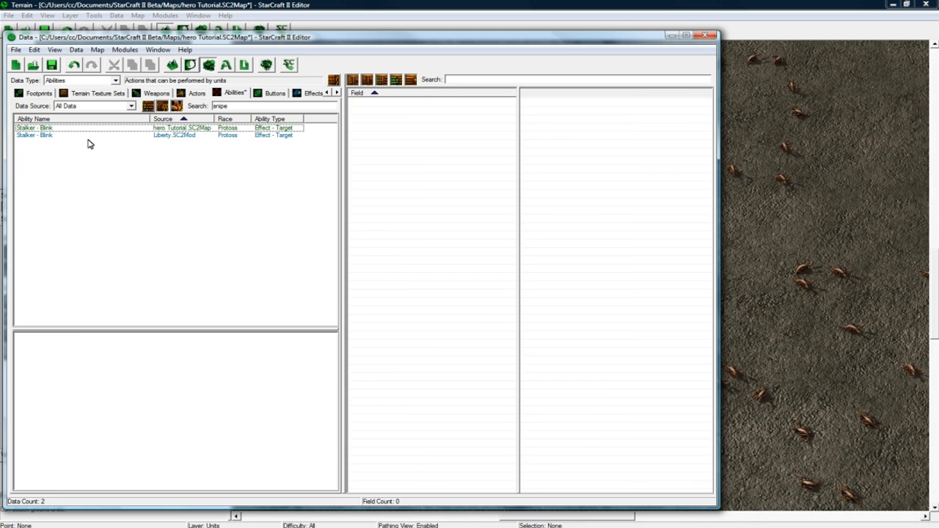
click(61, 130)
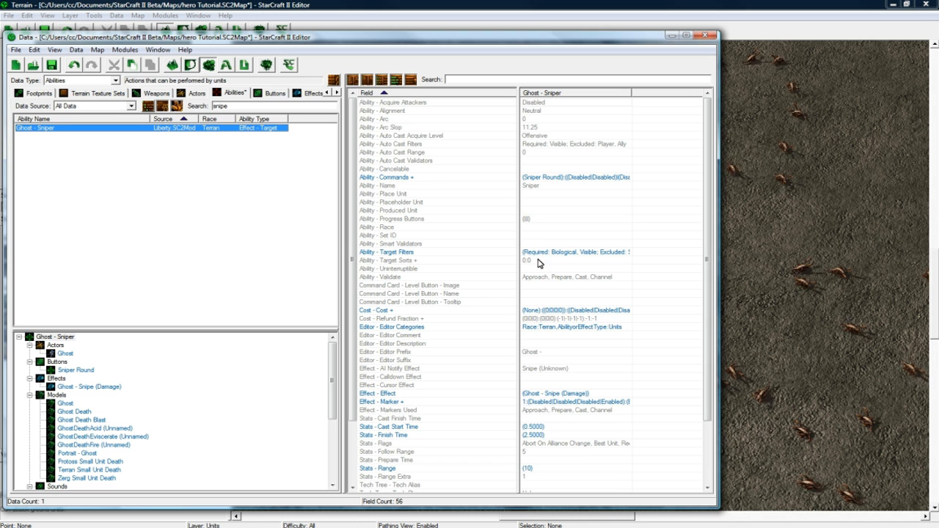
double_click(538, 310)
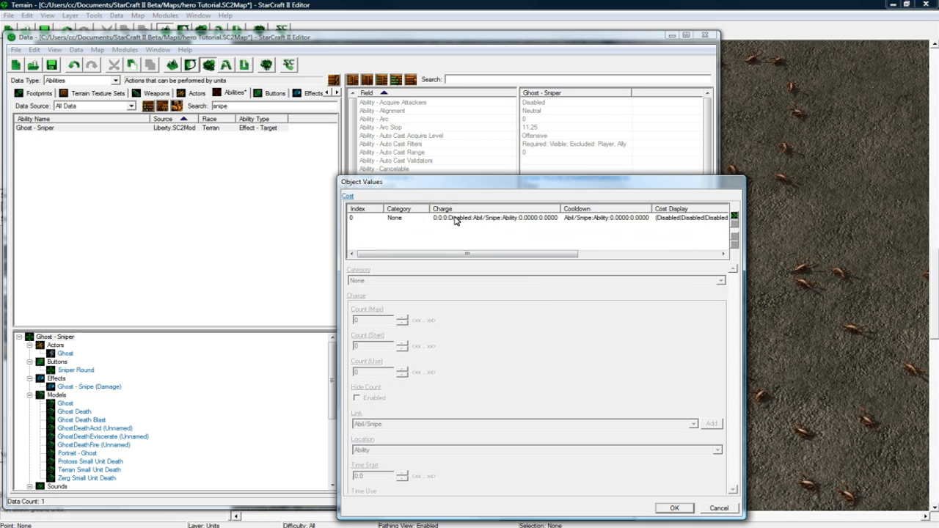
click(674, 507)
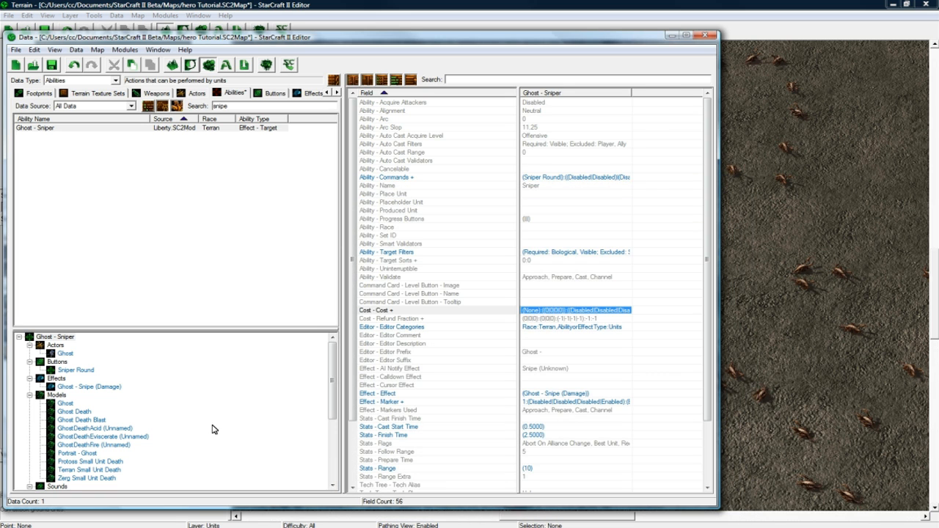
Examine the Ghost - Snipe (Damage) effect and the Effect values of the Ghost - Sniper ability
click(73, 389)
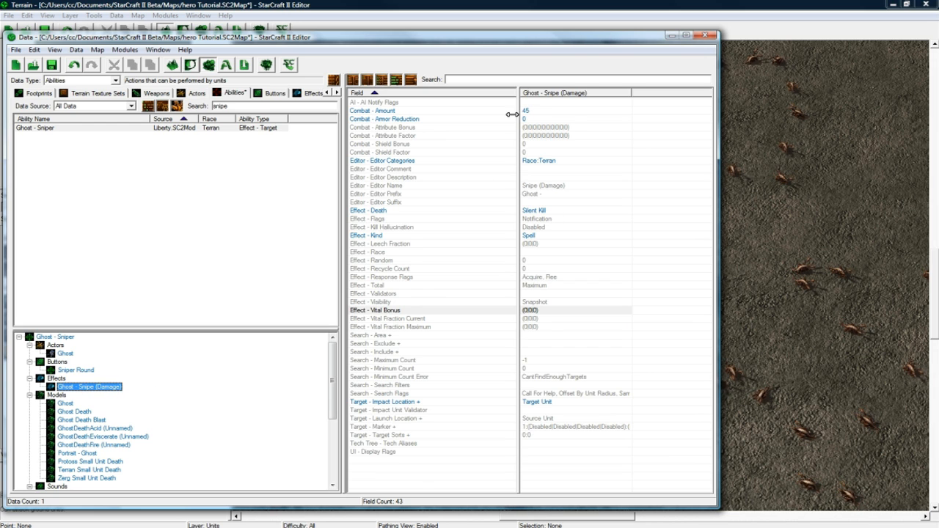
click(66, 337)
click(468, 348)
scroll(507, 359, down, 1)
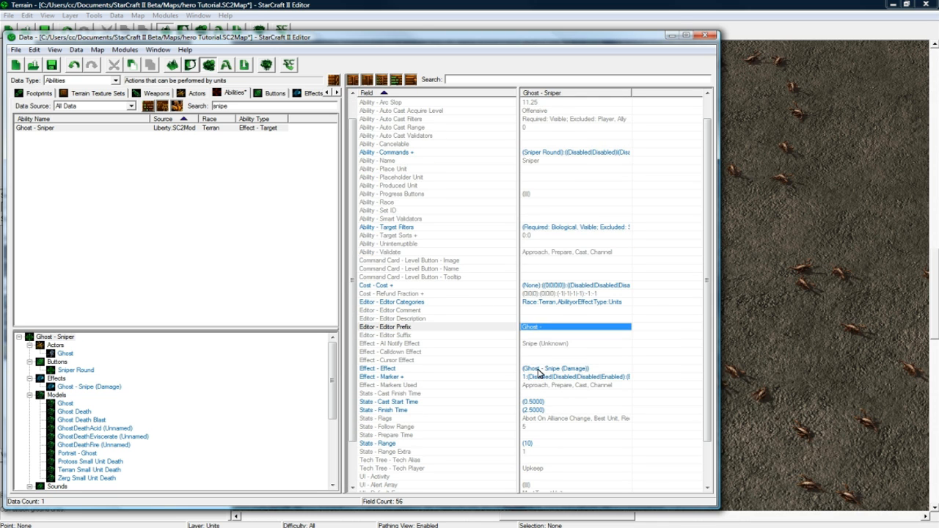
double_click(539, 370)
click(406, 218)
click(402, 235)
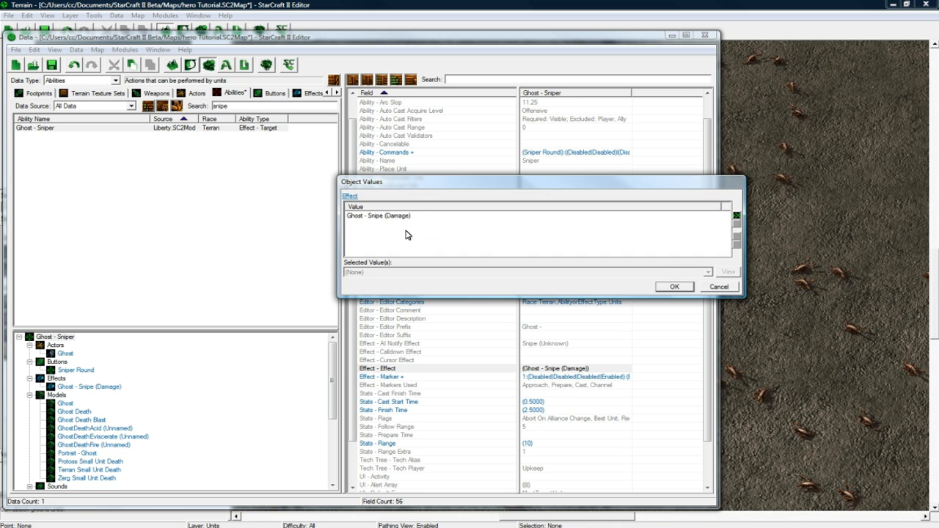
click(716, 287)
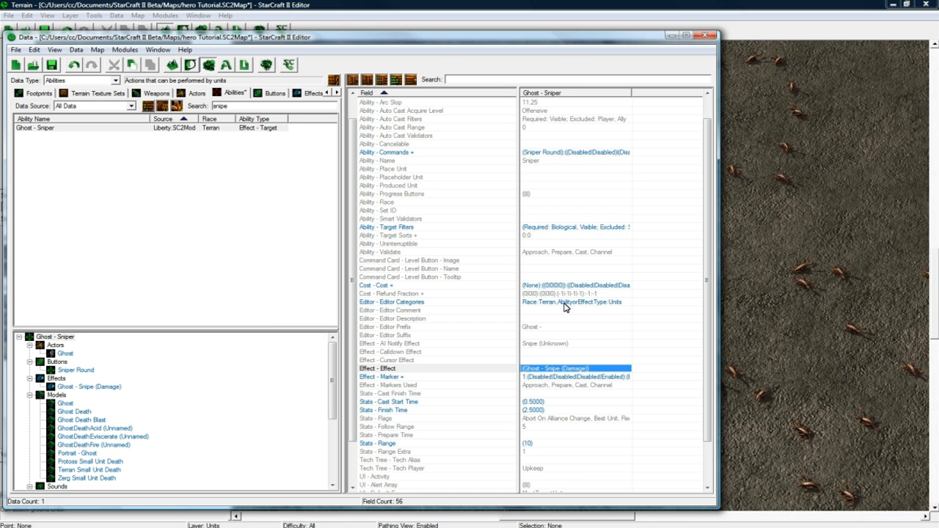
Set the Energy vital in the Cost values of the Ghost - Sniper ability to 0
click(550, 252)
scroll(551, 288, up, 1)
click(548, 311)
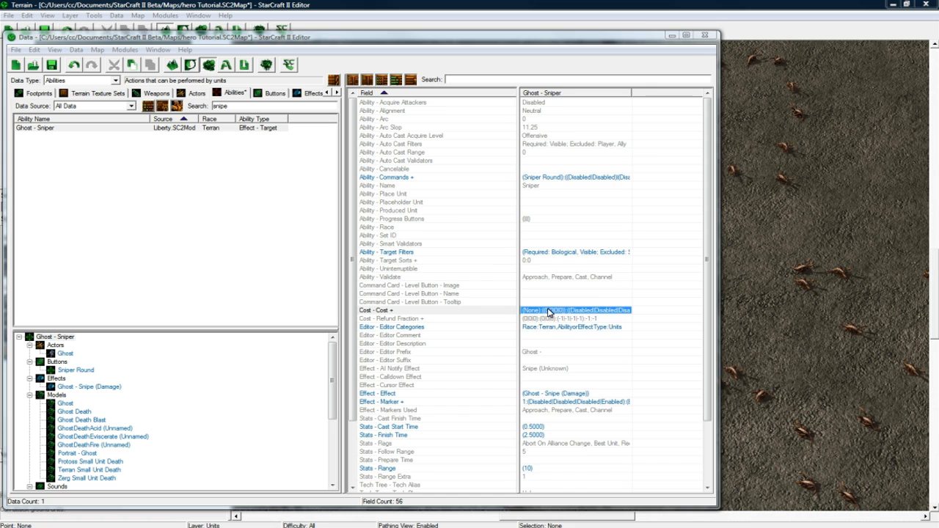
double_click(548, 311)
click(691, 220)
drag(732, 298, 699, 439)
click(700, 432)
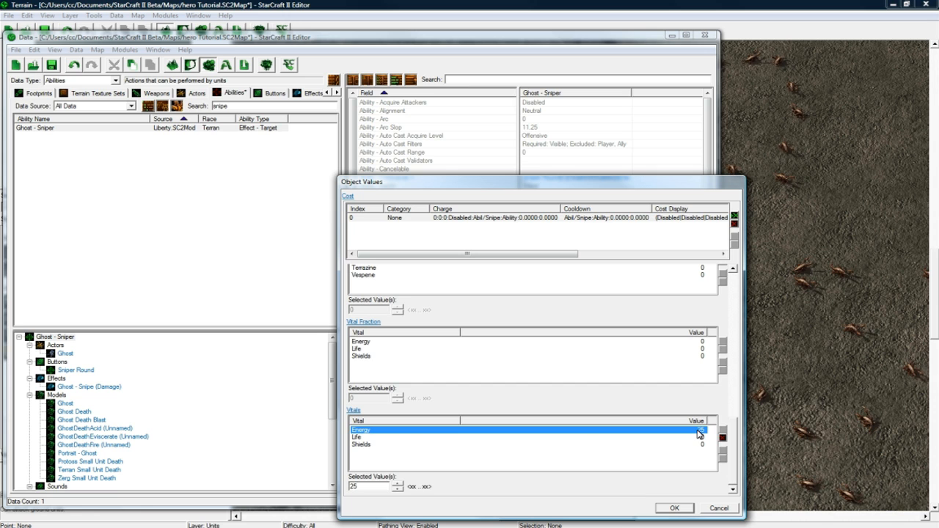
drag(366, 485, 341, 485)
text(0)
click(695, 434)
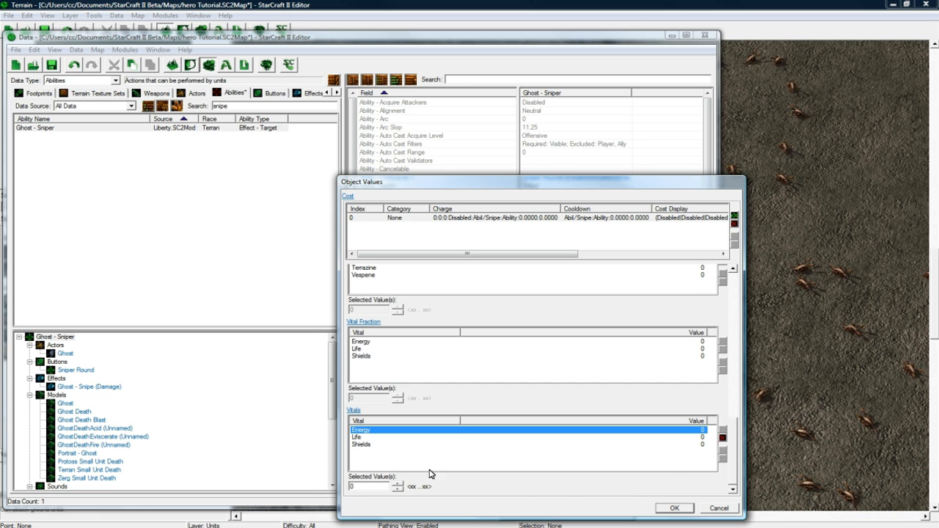
click(674, 508)
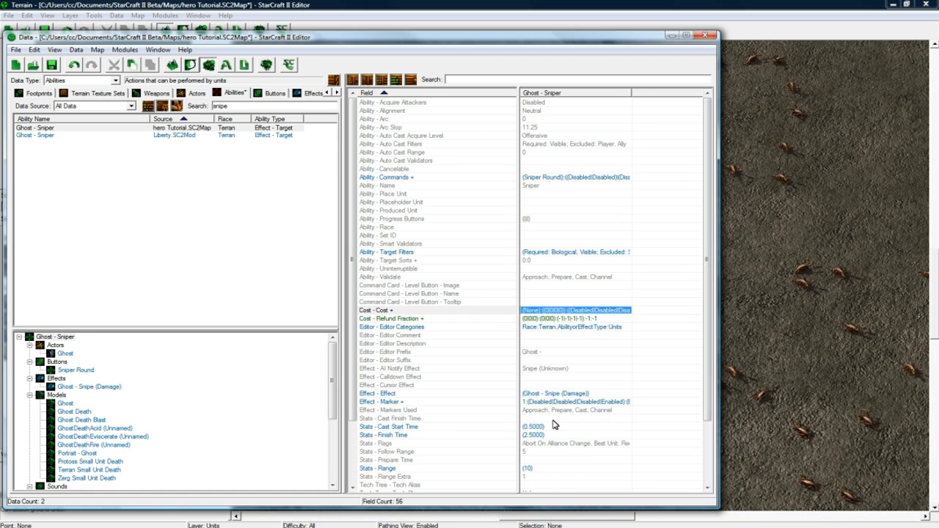
click(555, 319)
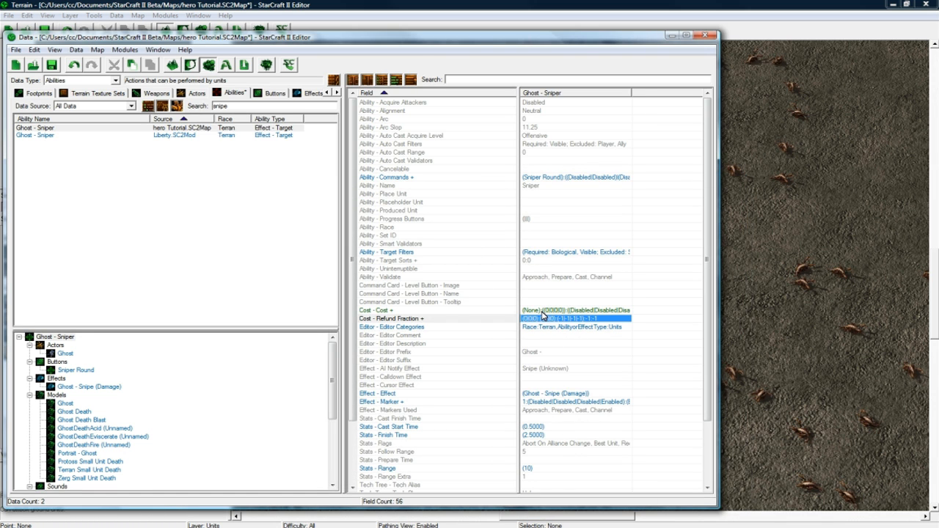
scroll(543, 316, down, 3)
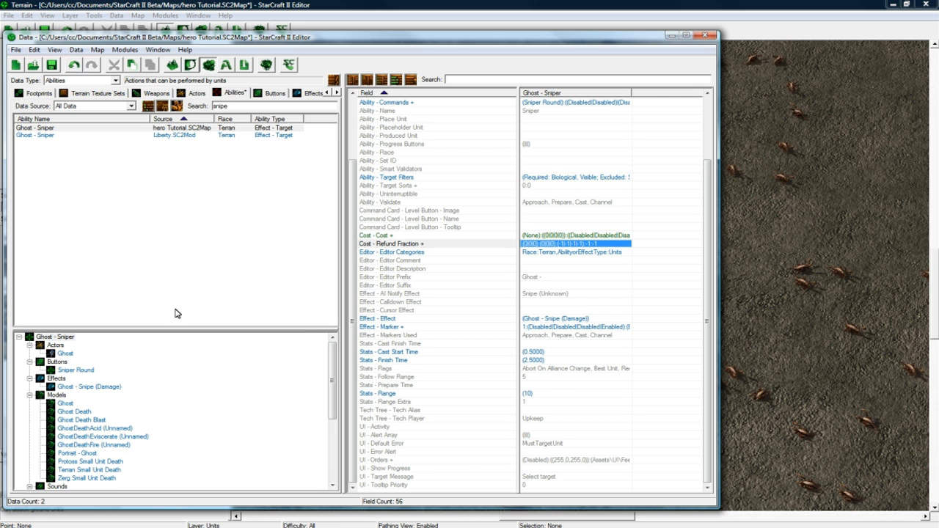
click(164, 169)
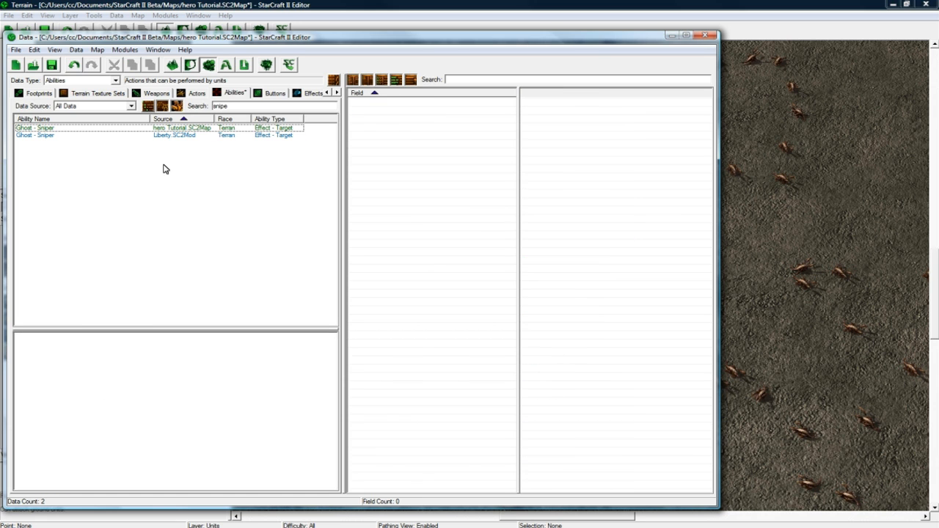
click(114, 128)
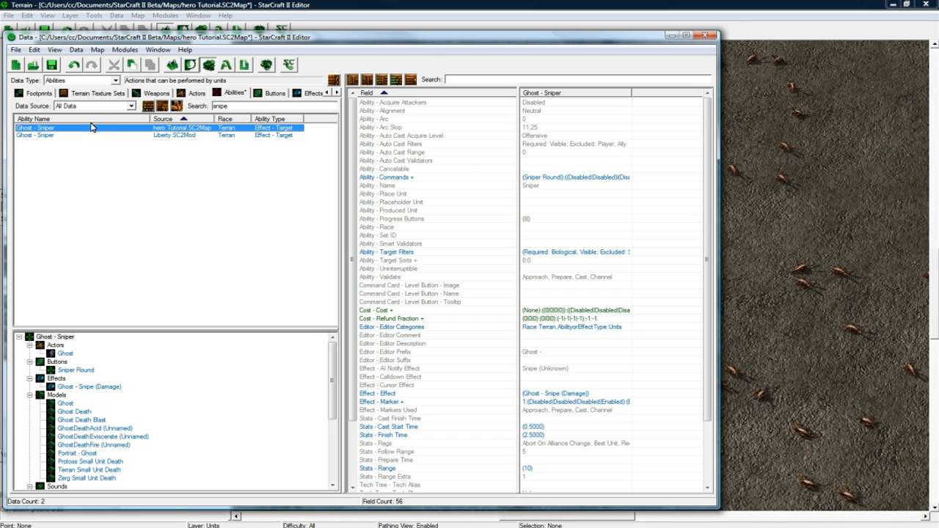
Clear the ability search and add a new ability named Learn Abilities with a suggested ID and the ability type Learn
double_click(236, 105)
key(BackSpace)
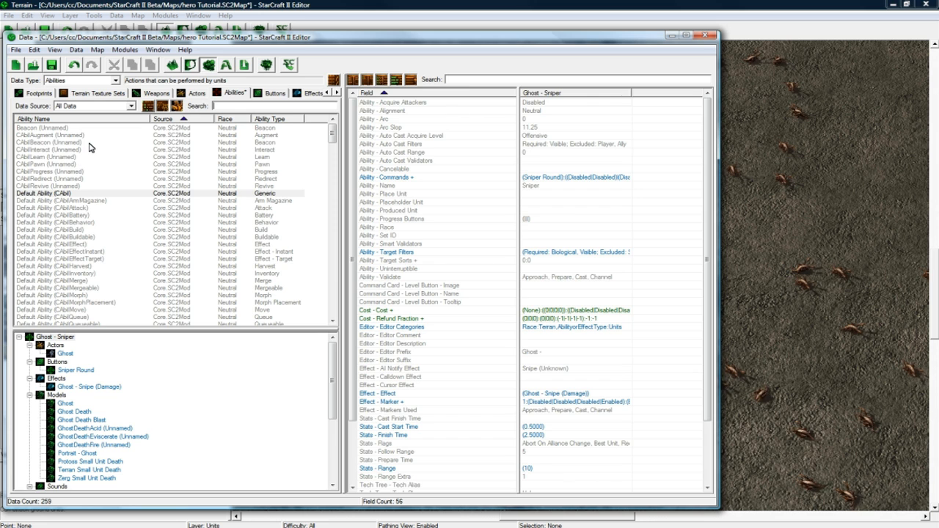
right_click(90, 144)
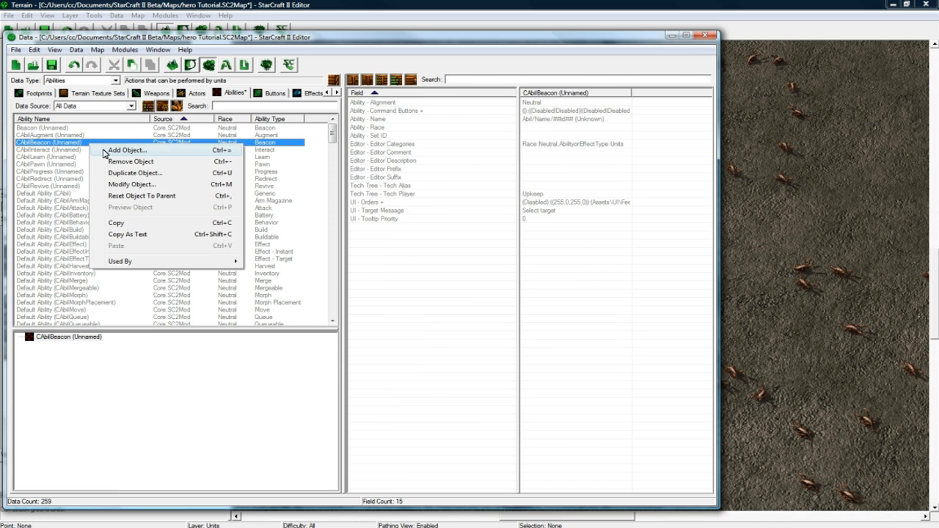
click(105, 151)
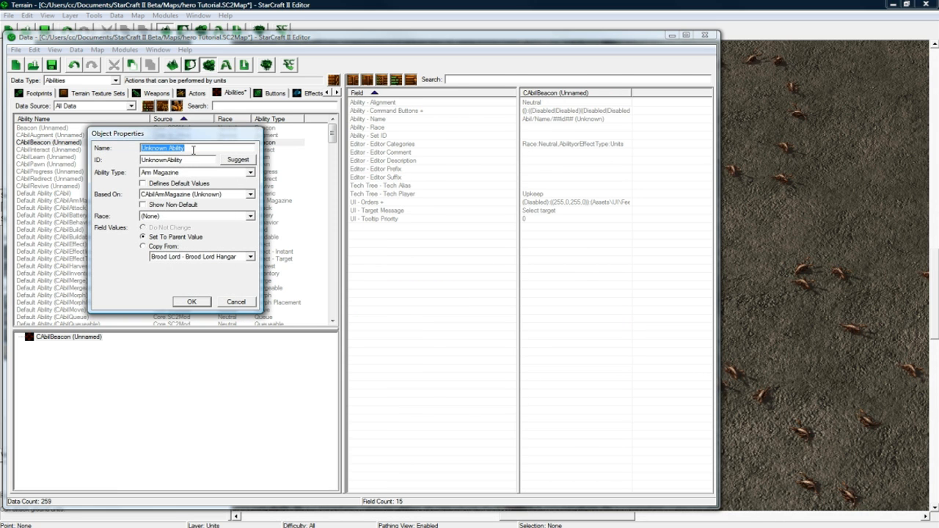
text(Lear)
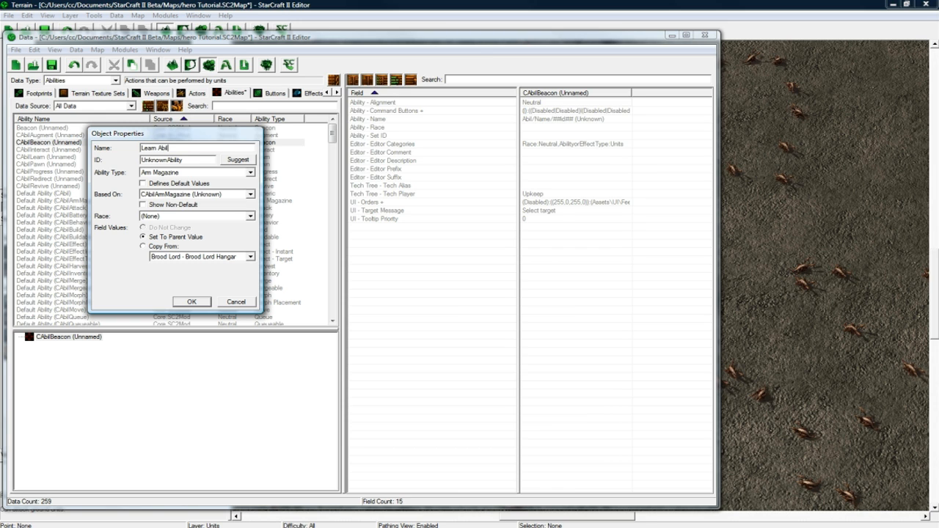
click(238, 159)
click(174, 175)
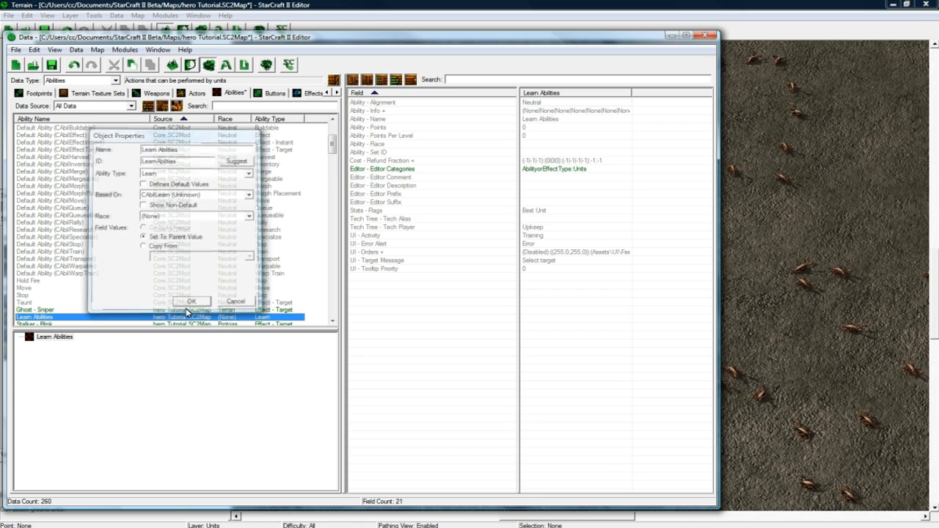
click(184, 304)
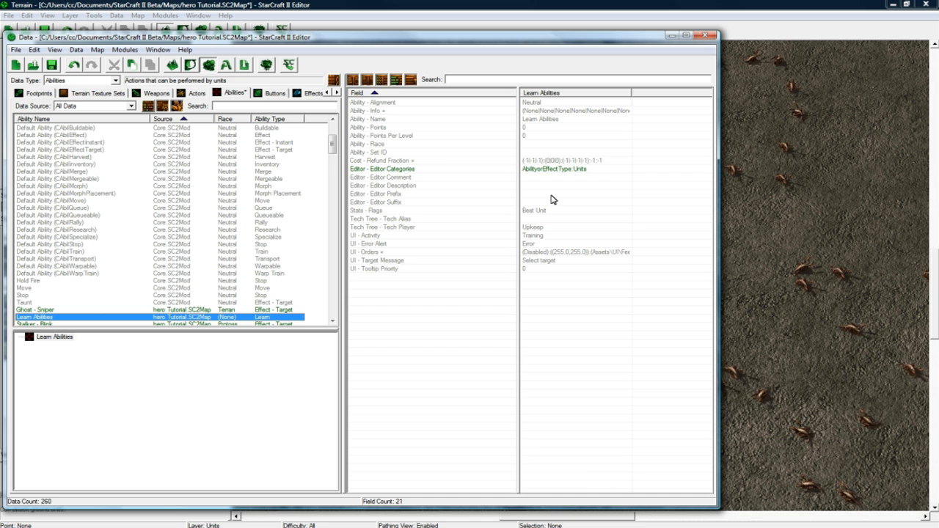
Set both Points and Points Per Level of the Learn Abilities ability to 1
double_click(528, 128)
text(1)
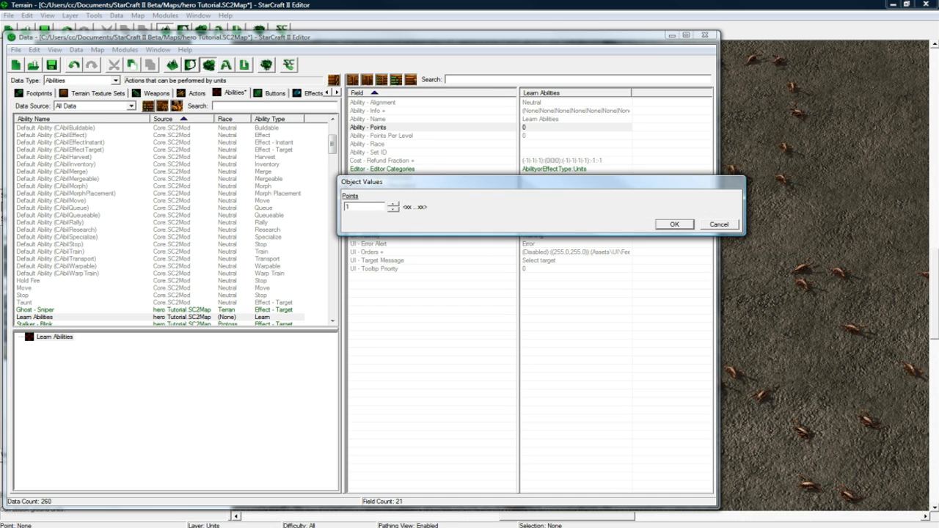
key(Return)
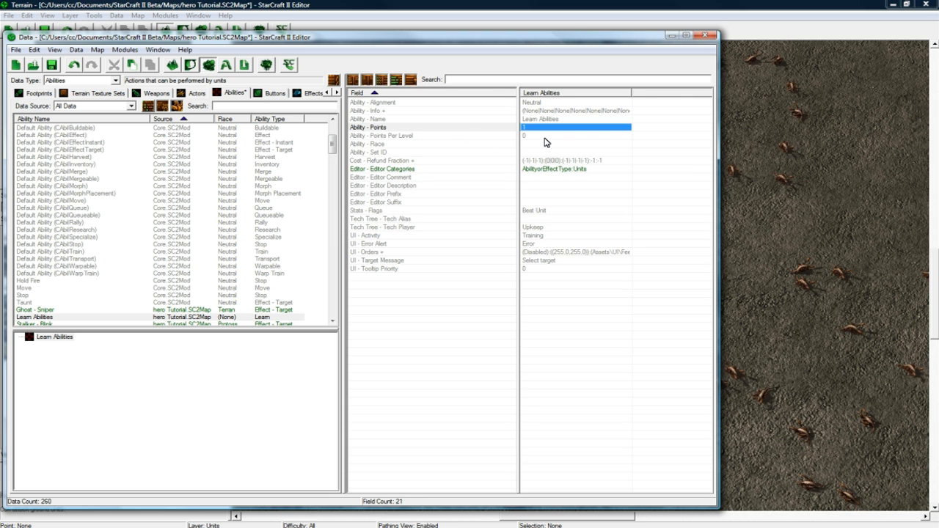
double_click(545, 136)
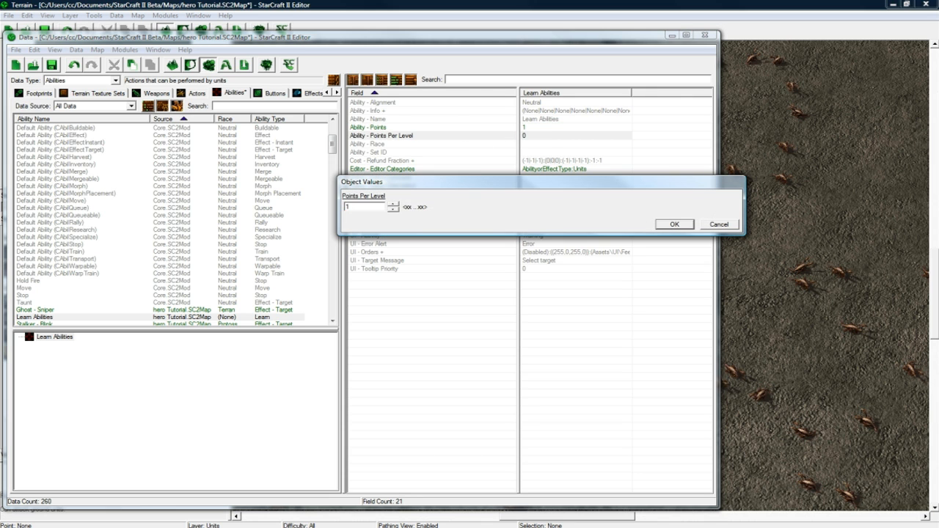
key(Return)
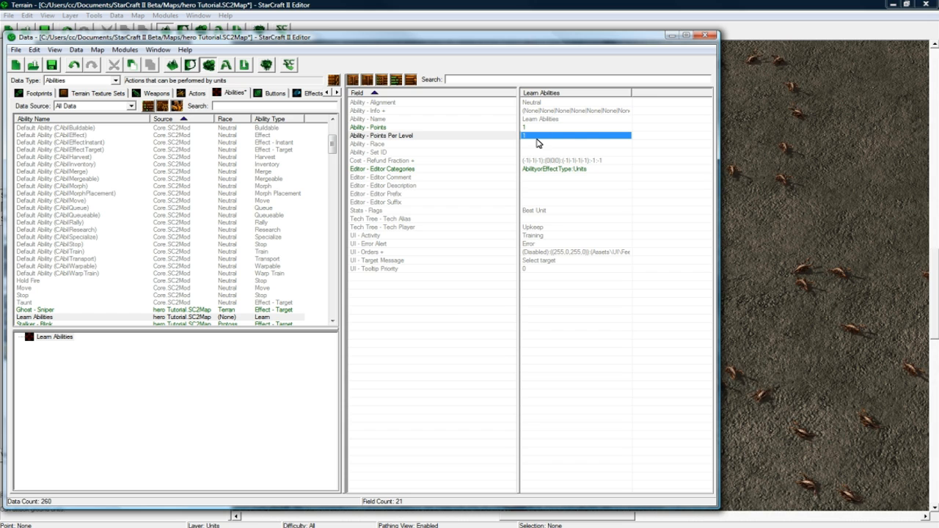
Enable the Hide Maximum Level flag alongside Best Unit in the Stats - Flags of the Learn Abilities ability
double_click(529, 211)
click(350, 215)
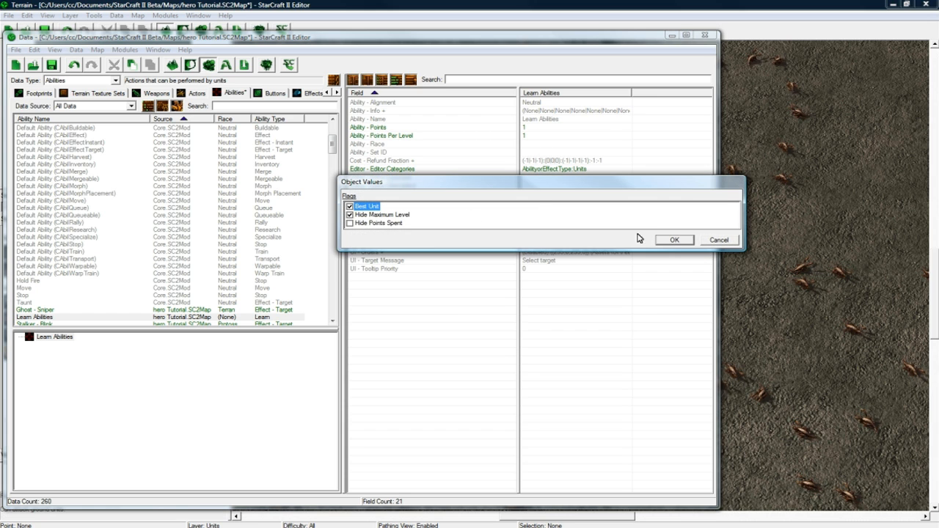
click(683, 241)
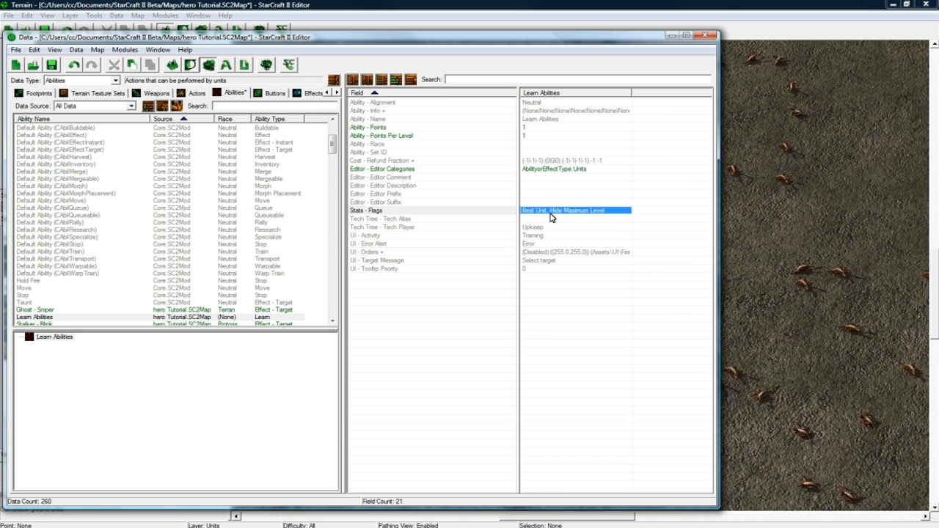
double_click(553, 212)
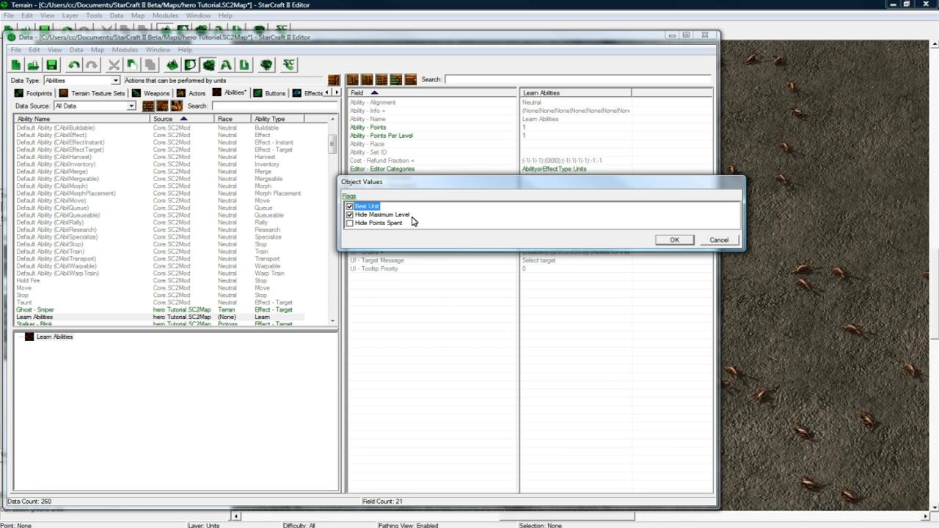
click(718, 240)
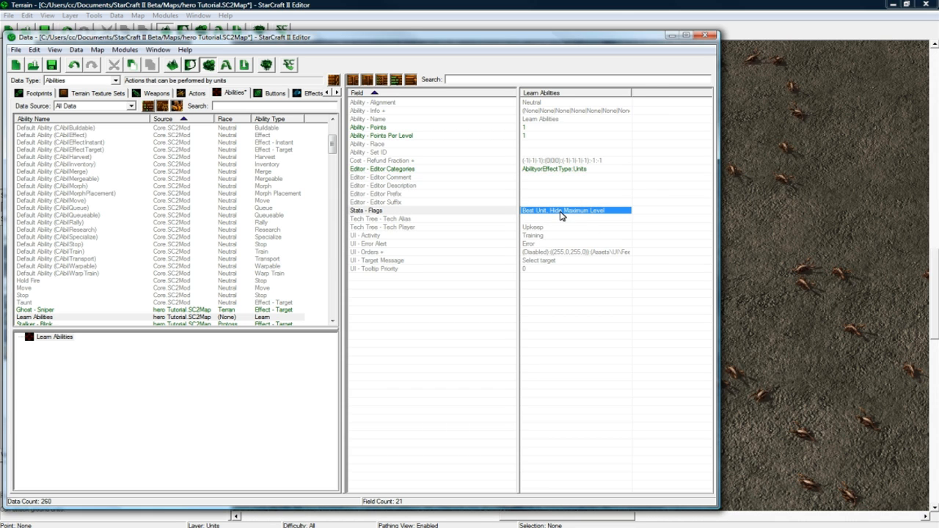
double_click(555, 214)
click(717, 240)
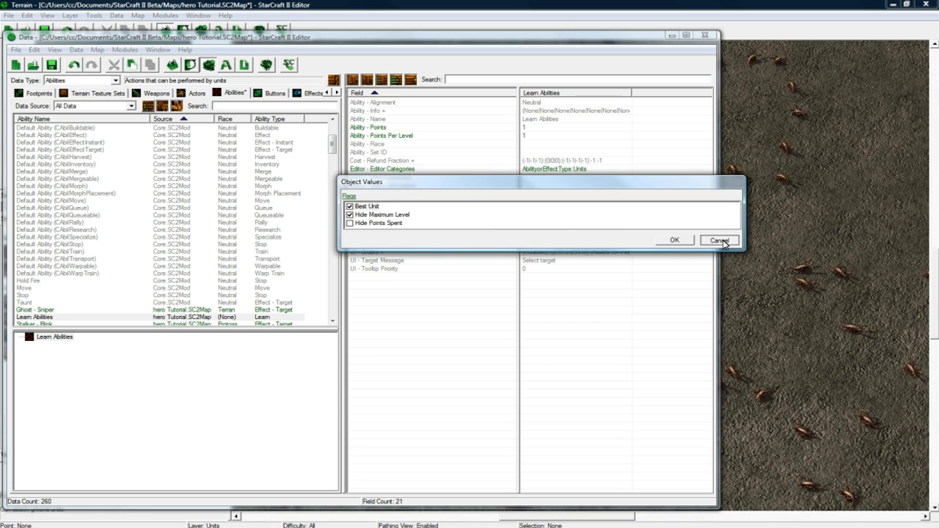
In the Info values of the Learn Abilities ability, set Learn1's Count (Max) to 5 and enable its Hide Count option
click(535, 136)
mouse_move(550, 110)
mouse_down()
mouse_move(548, 121)
mouse_move(550, 112)
mouse_up()
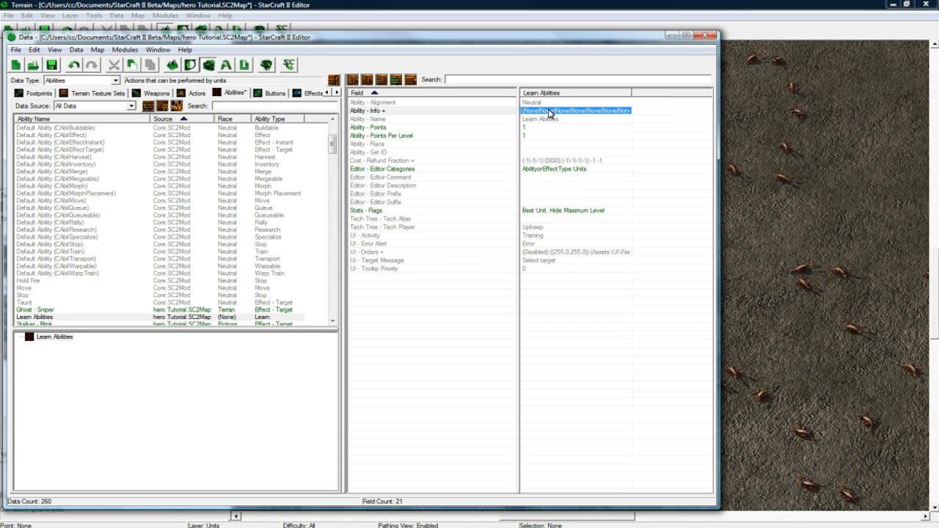
double_click(550, 112)
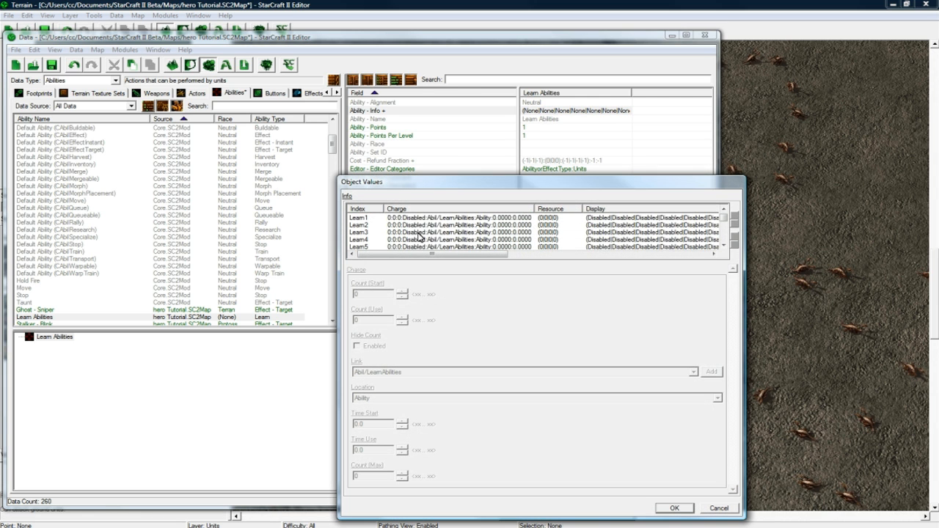
drag(725, 233, 724, 213)
click(606, 220)
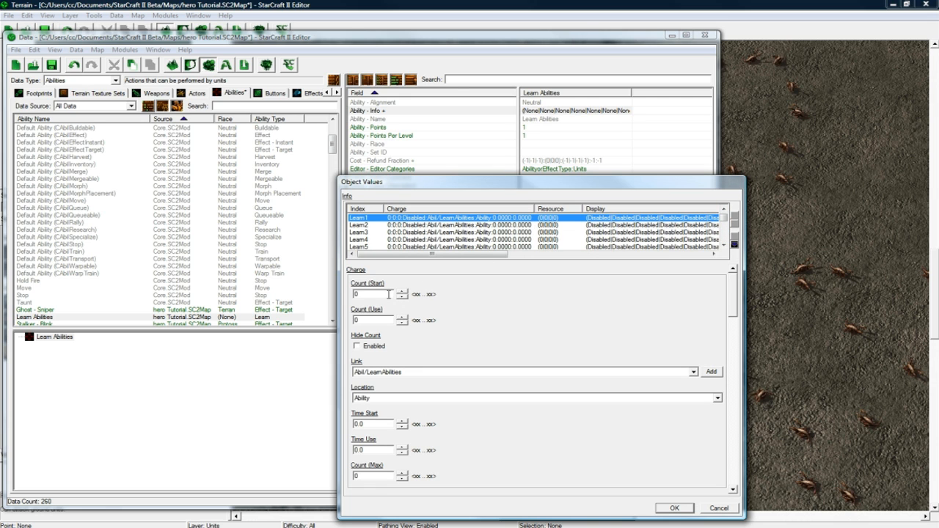
click(735, 296)
scroll(735, 296, down, 2)
click(351, 419)
text(5)
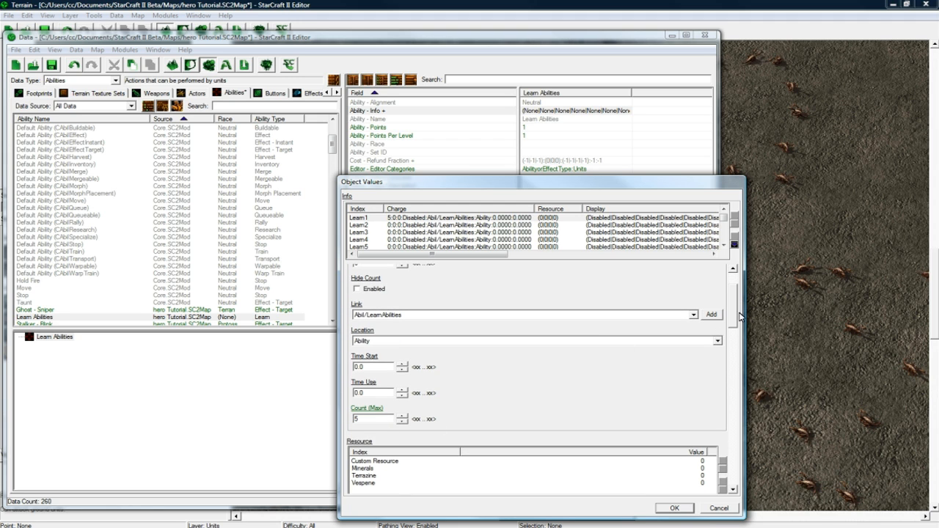
scroll(736, 314, up, 1)
click(363, 331)
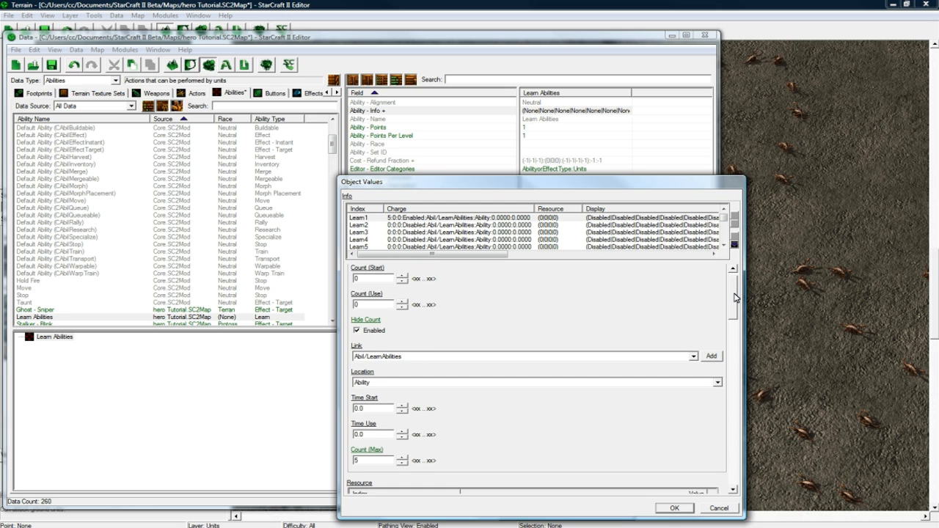
scroll(736, 296, up, 1)
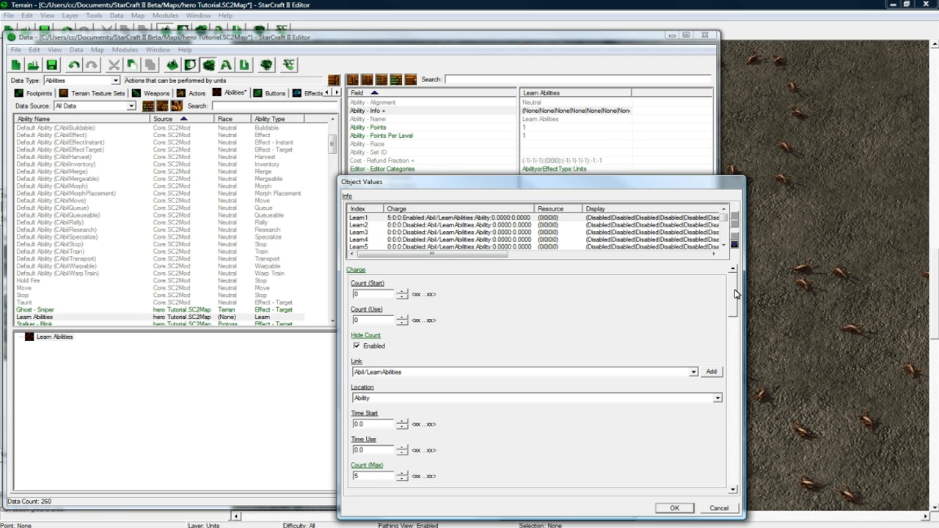
Set the Default Button of the Learn1 entry to Learn Blink
drag(736, 293, 730, 449)
click(564, 429)
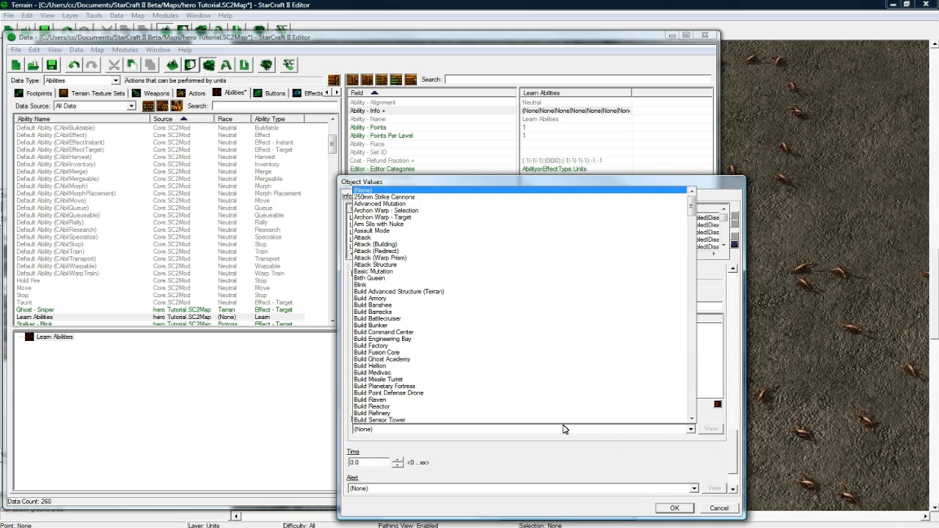
click(564, 429)
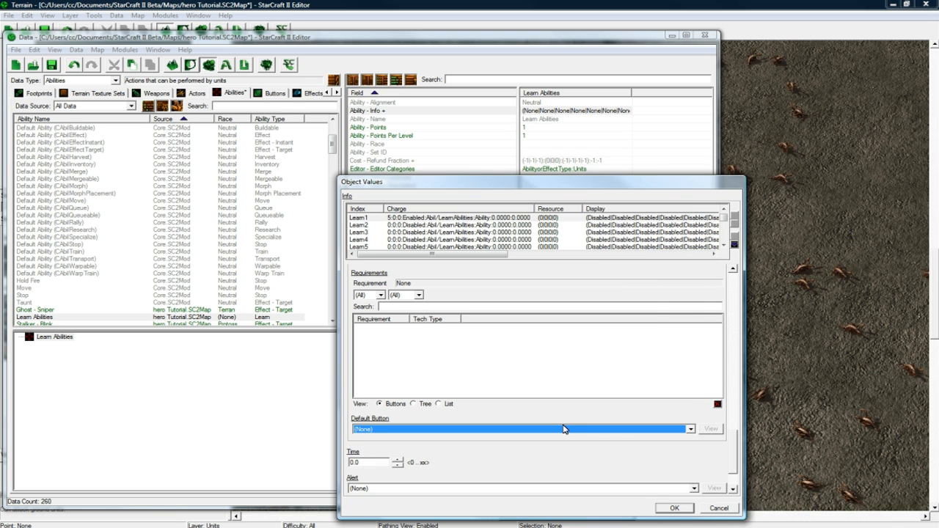
click(564, 429)
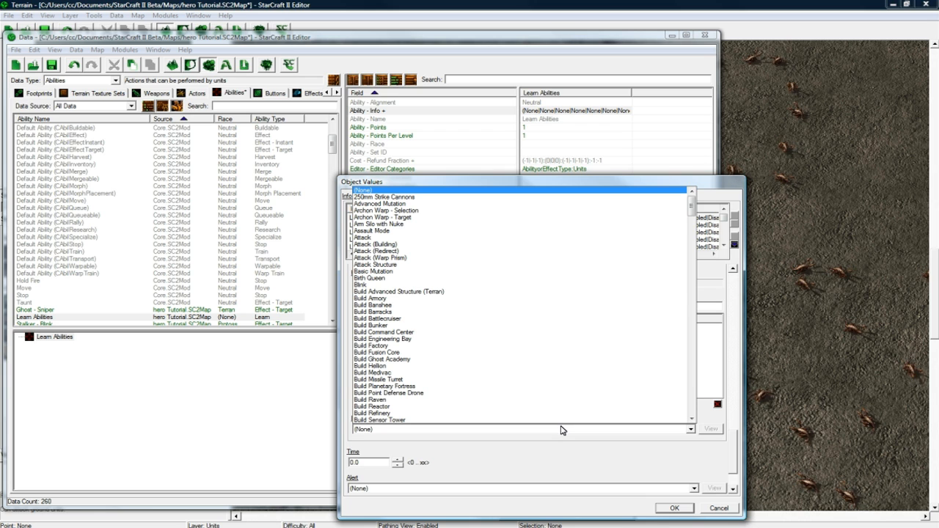
key(l)
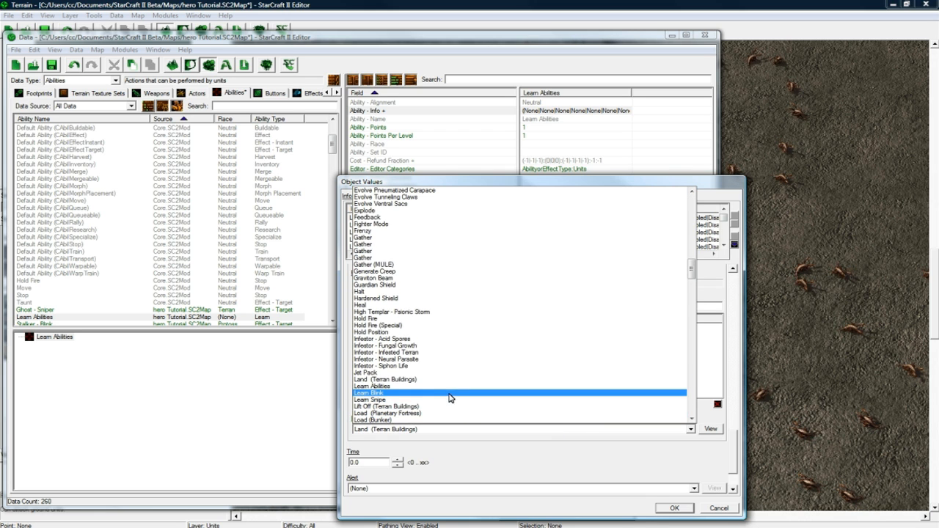
click(446, 392)
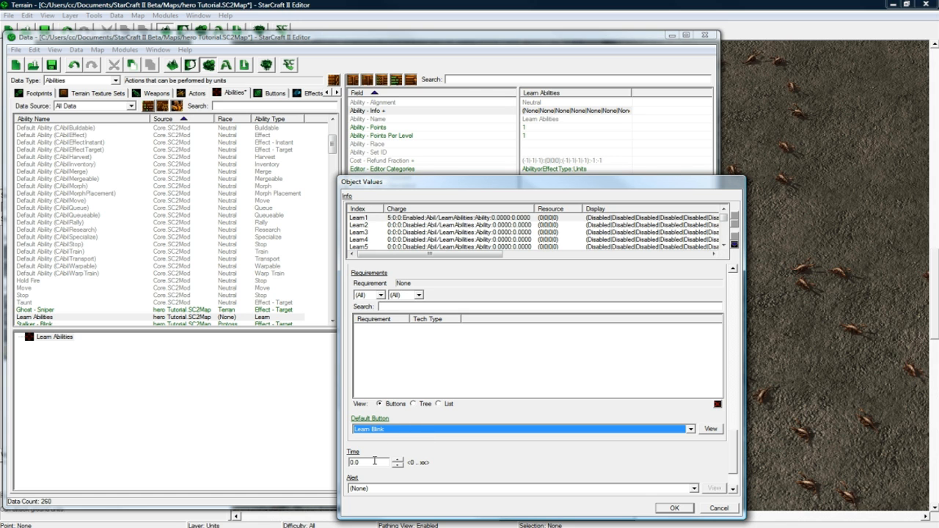
Set the Ability of the Learn1 entry to Stalker - Blink, leaving its Alert at None
scroll(739, 445, down, 2)
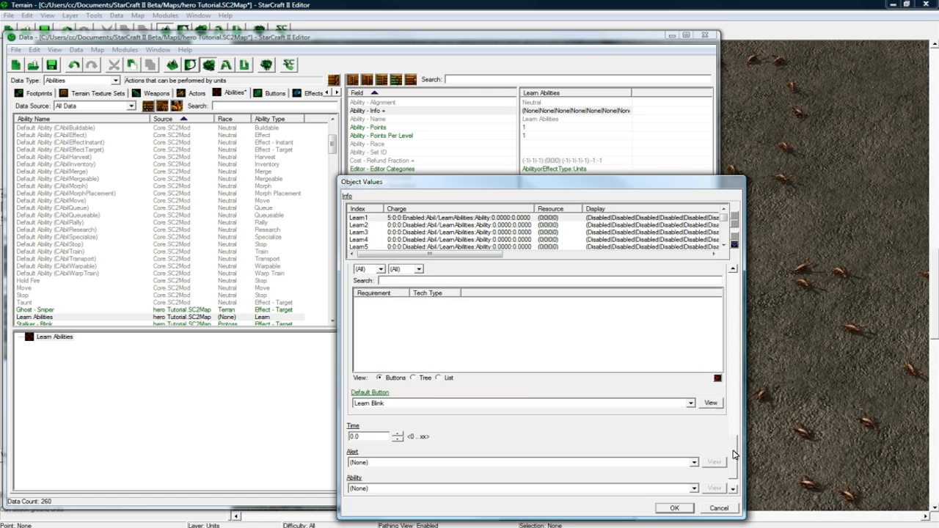
click(404, 431)
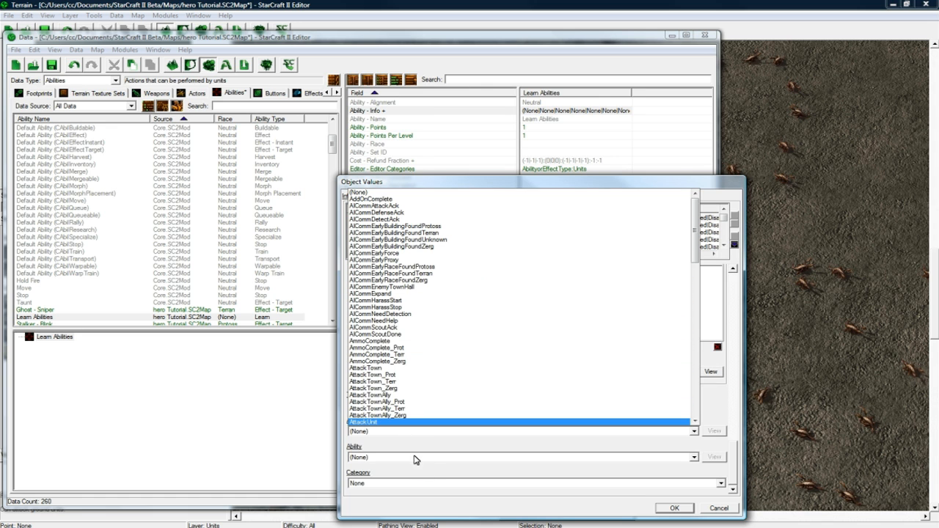
click(415, 434)
click(413, 458)
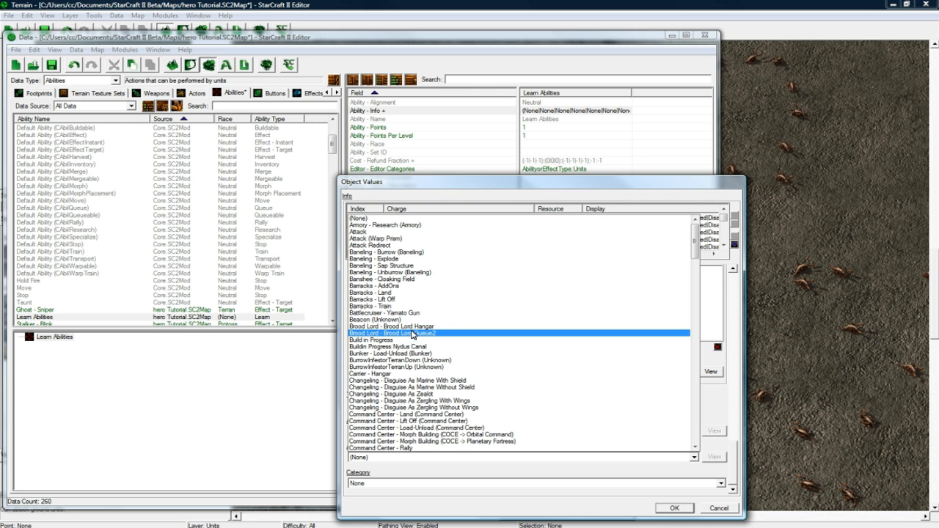
key(s)
scroll(402, 407, down, 3)
scroll(402, 408, down, 7)
scroll(402, 403, down, 2)
click(404, 392)
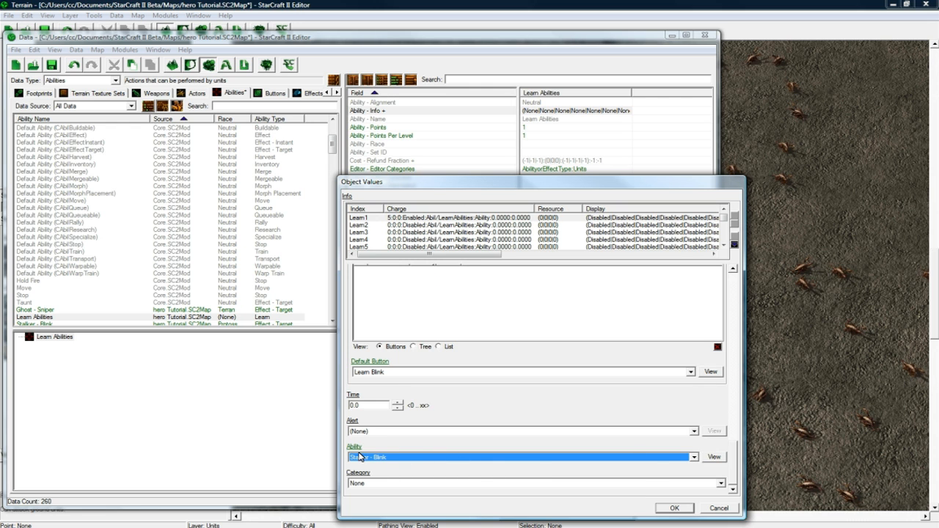
mouse_move(734, 469)
mouse_down()
mouse_move(734, 418)
mouse_move(734, 474)
mouse_up()
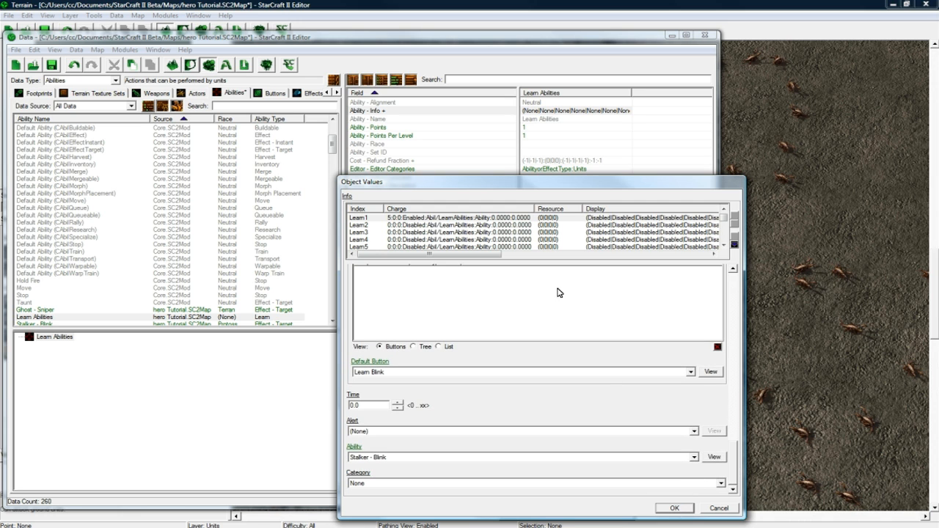
For the Learn2 entry, enable Hide Count and set Count (Max) to 1
click(519, 226)
drag(737, 473, 735, 293)
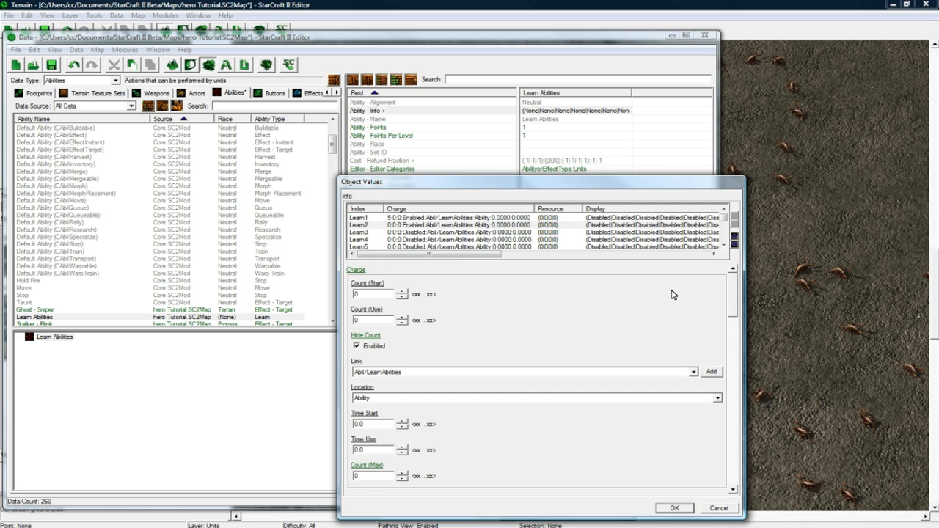
scroll(736, 293, down, 3)
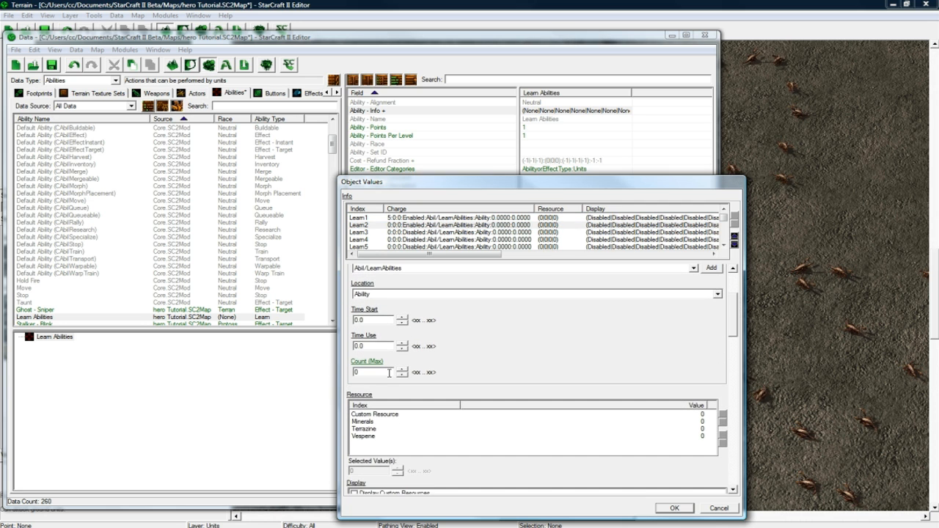
text(1)
Assign the Learn Snipe default button and the Ghost - Sniper ability to the Learn2 entry and apply the Info values
drag(737, 328, 732, 466)
click(413, 399)
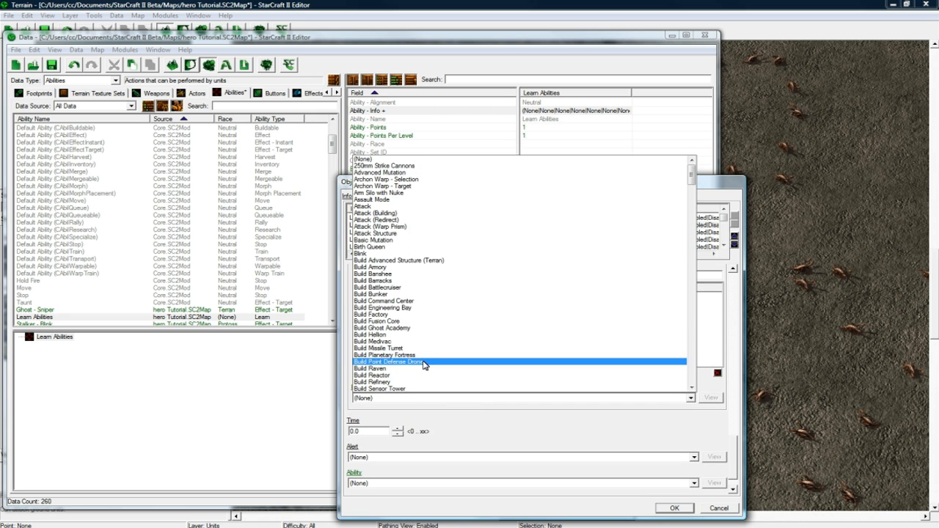
scroll(424, 365, down, 10)
click(405, 385)
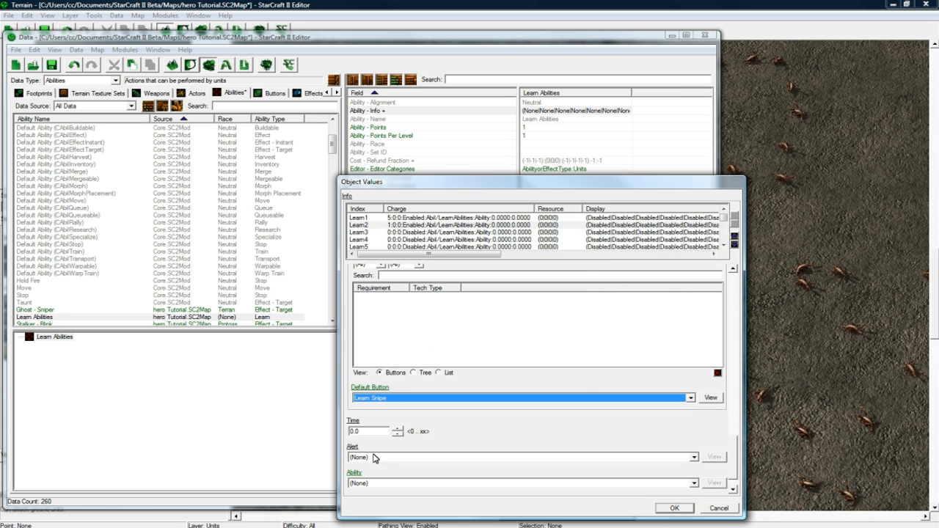
click(376, 484)
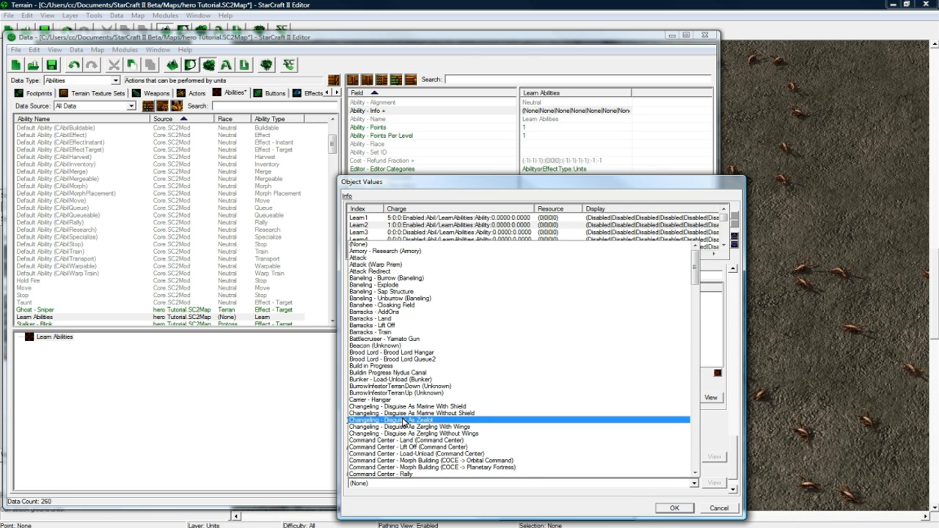
scroll(405, 422, down, 15)
click(390, 468)
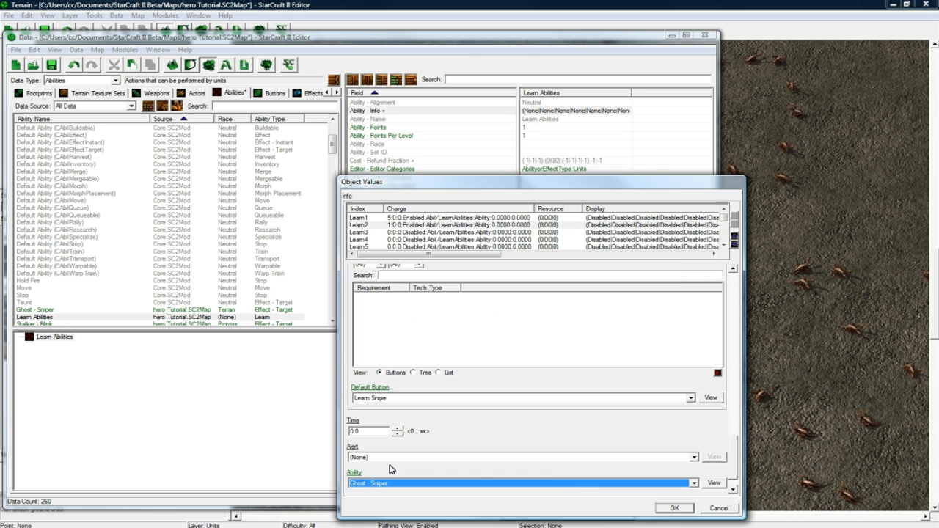
click(667, 508)
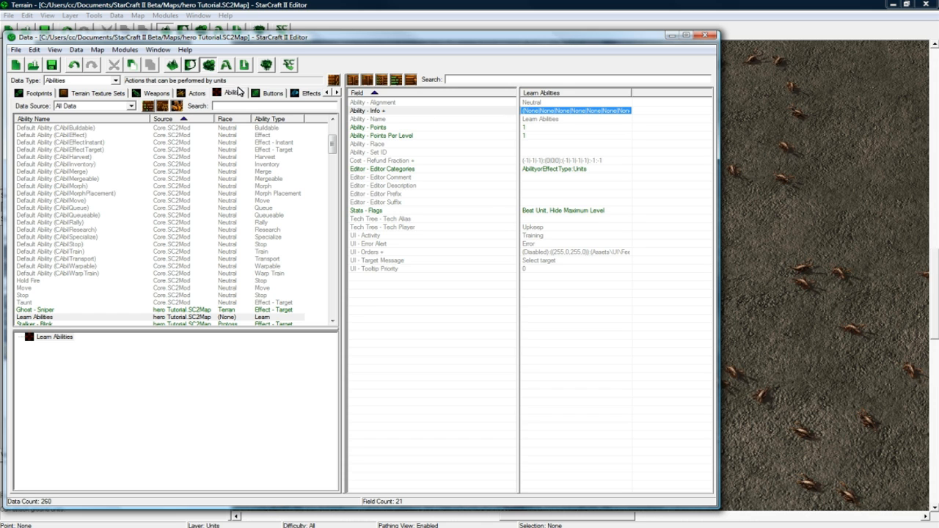
Add a requirement named Requires Level 4 with the suggested ID RequiresLevel4 and Tech Type set to Ability
click(78, 81)
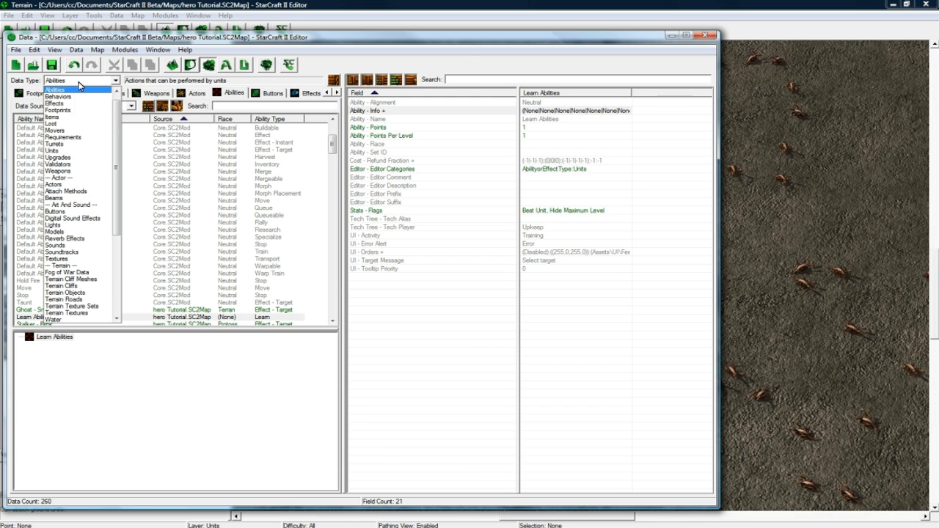
click(79, 137)
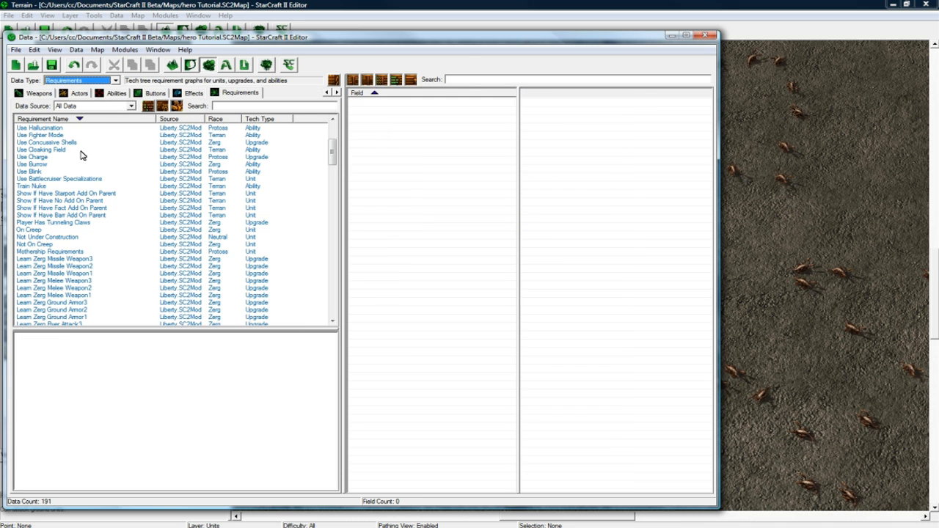
right_click(93, 143)
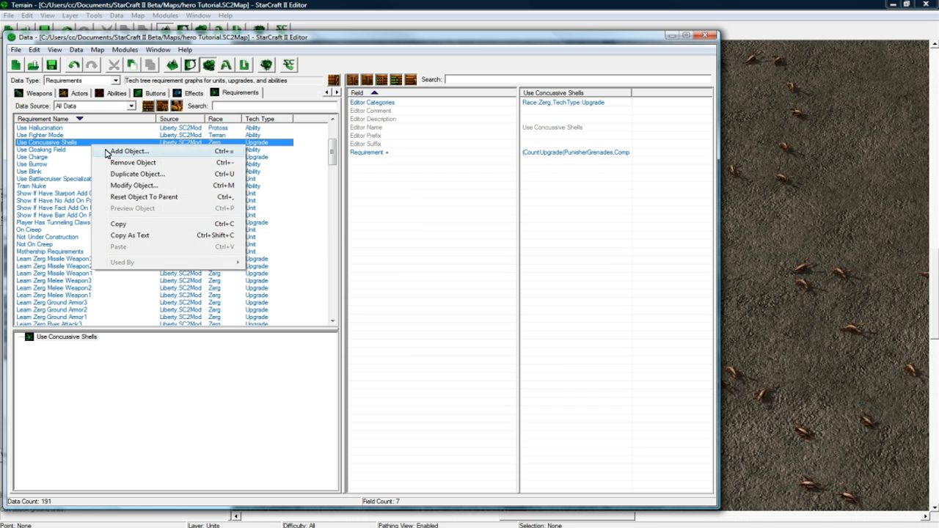
click(108, 151)
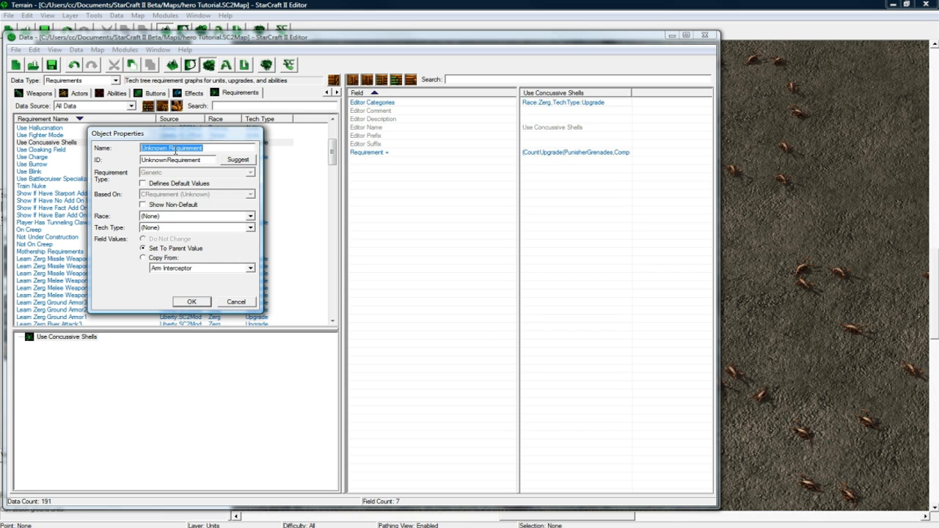
text(Requir)
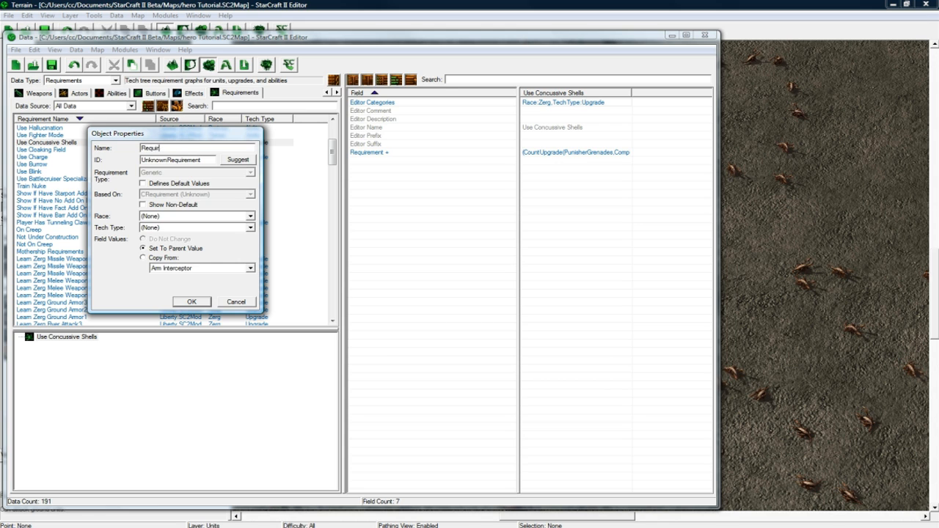
click(248, 160)
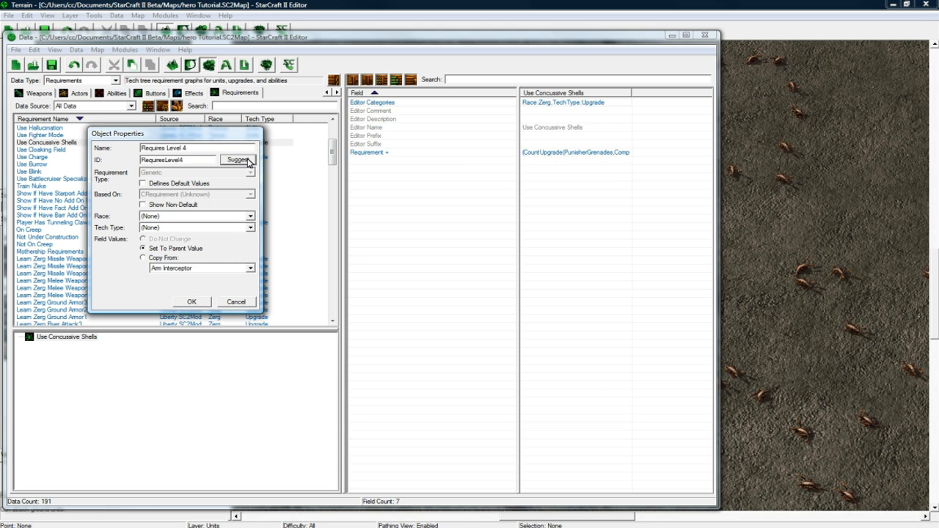
click(181, 227)
click(177, 241)
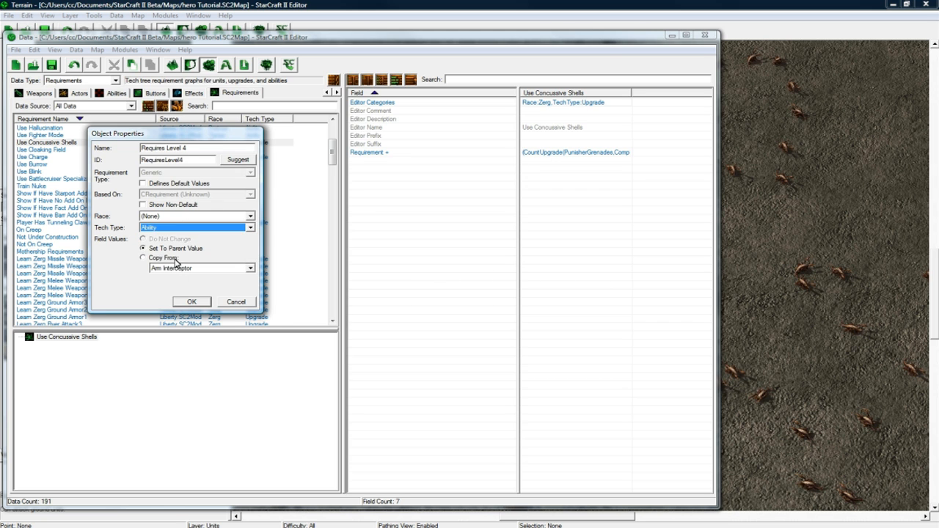
click(188, 302)
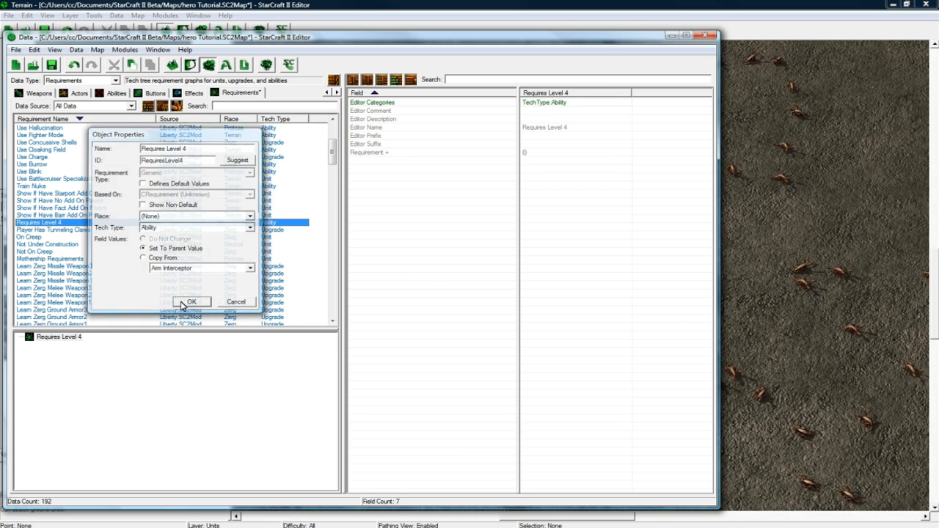
Add a node under Use in the Requires Level 4 requirement tree and set its type to Greater Than or Equal To
double_click(539, 154)
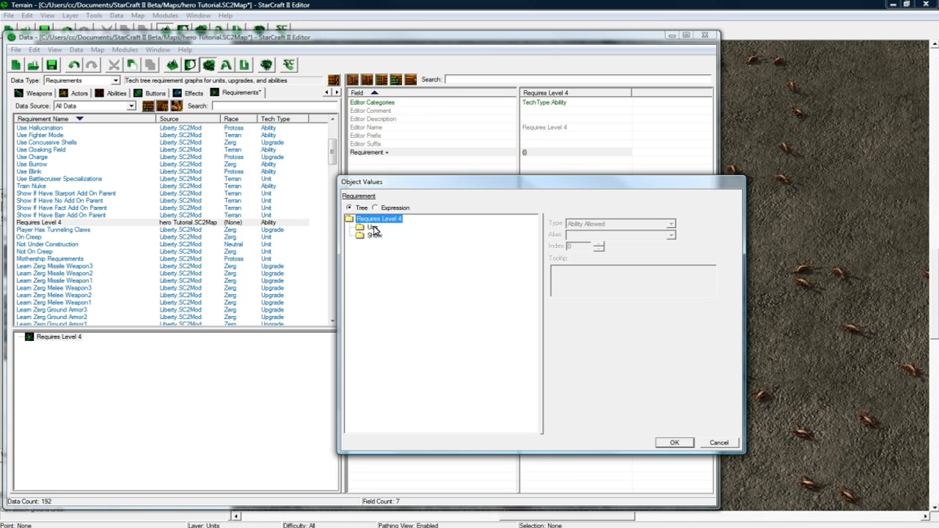
click(374, 235)
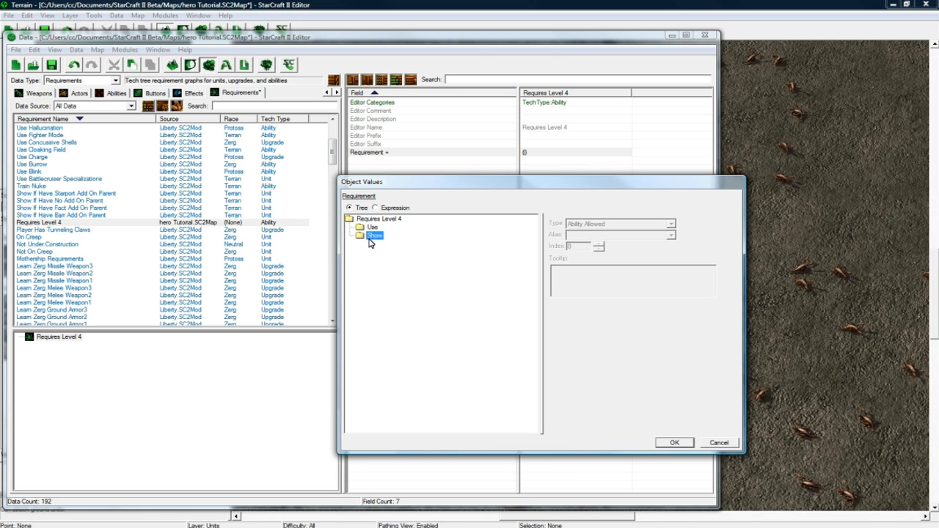
click(373, 228)
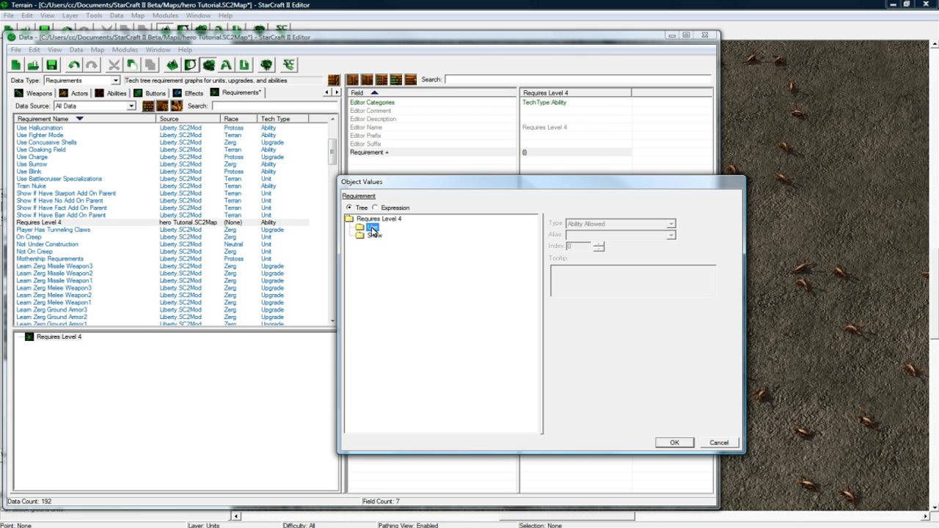
right_click(371, 229)
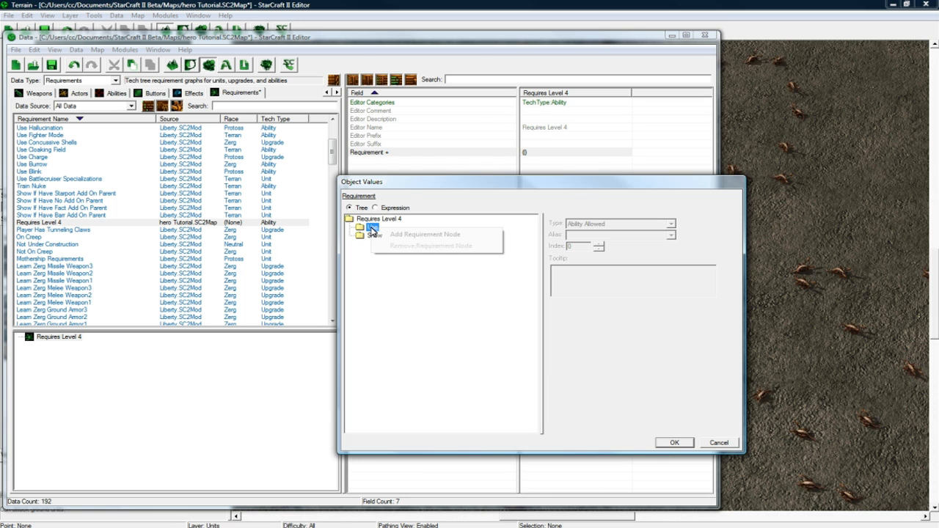
click(411, 234)
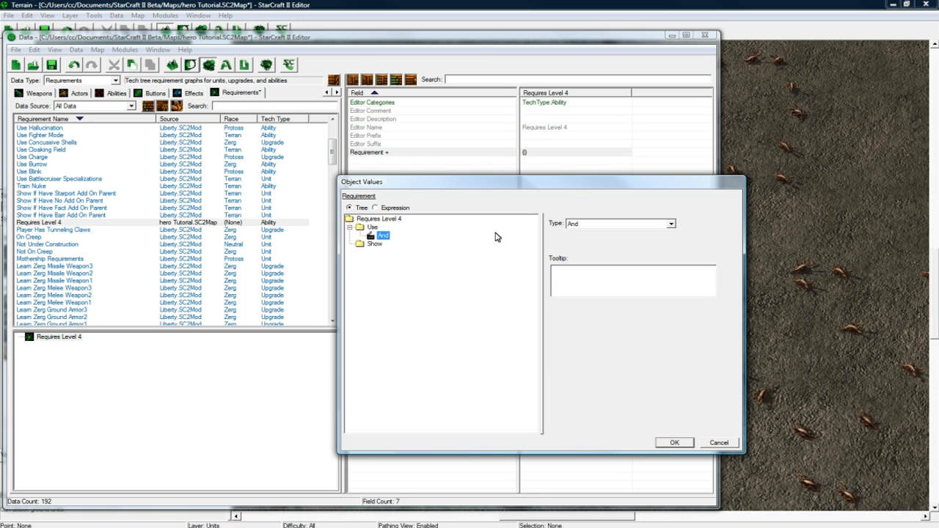
click(630, 224)
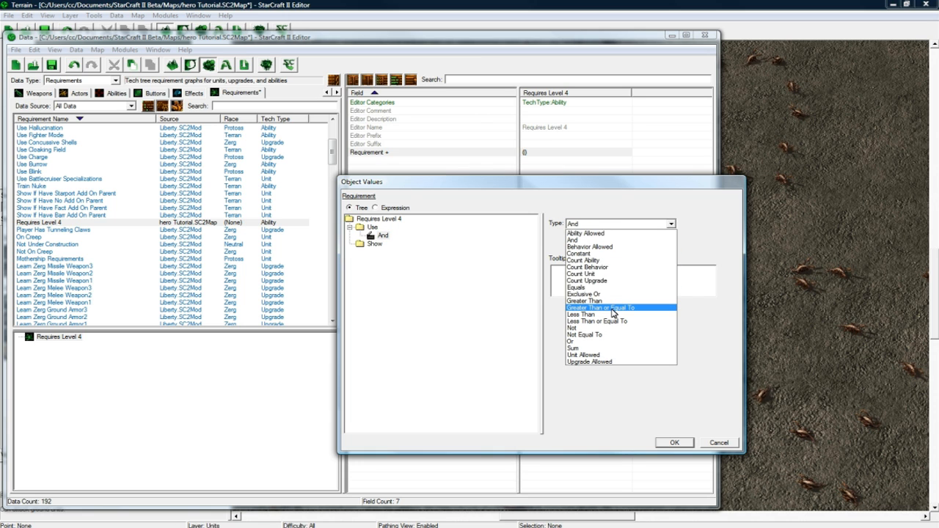
click(613, 310)
Add two child requirement nodes under the Greater Than or Equal To node
click(420, 237)
right_click(422, 237)
click(449, 243)
right_click(424, 237)
click(449, 243)
click(411, 236)
right_click(422, 237)
key(Escape)
click(394, 244)
click(394, 252)
click(402, 237)
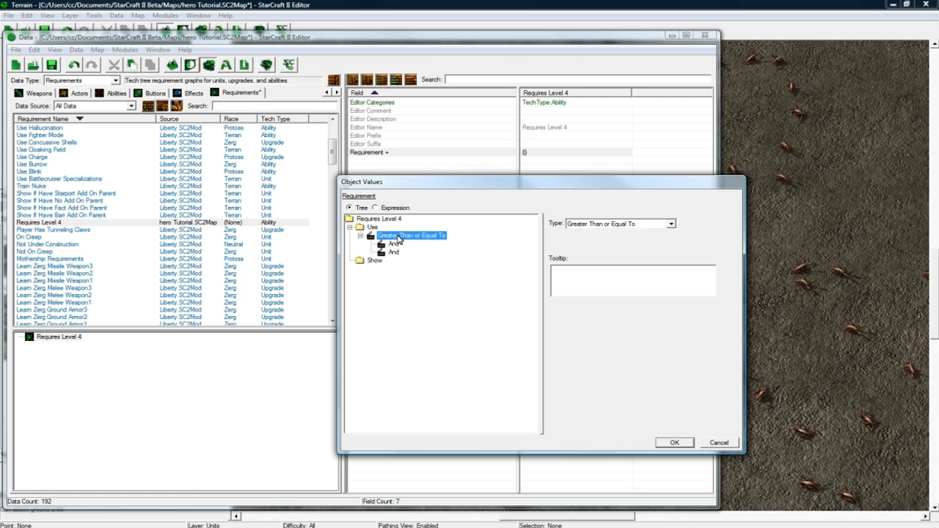
Set the first child node to Count Behavior with the alias Levels and the state Completed at Unit
click(393, 244)
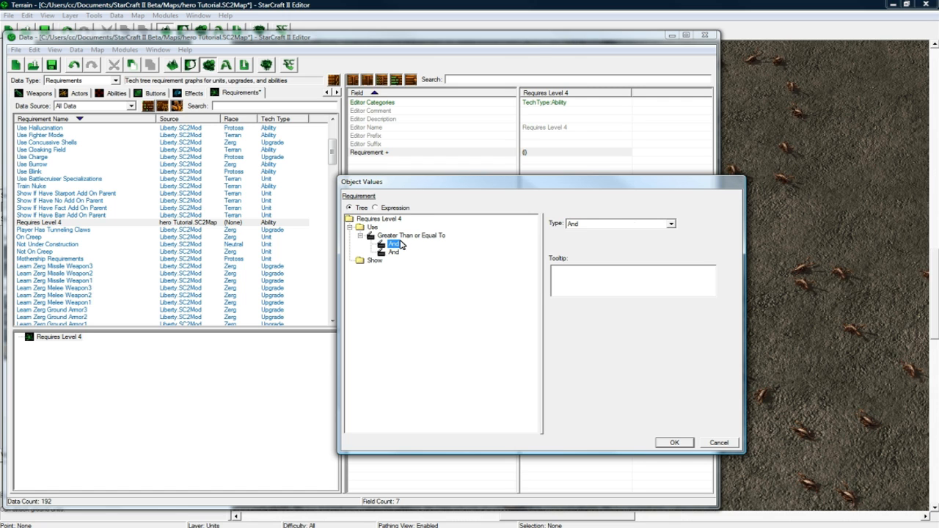
click(620, 223)
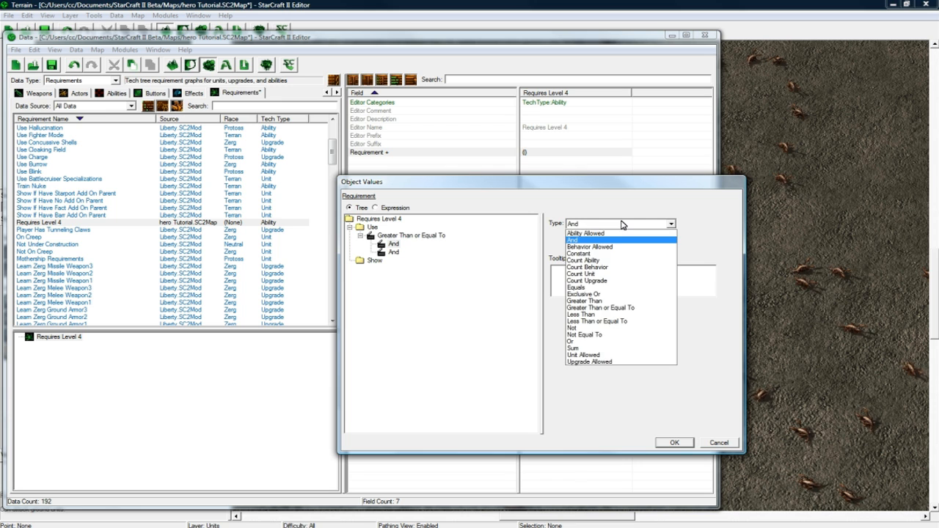
click(611, 267)
click(609, 235)
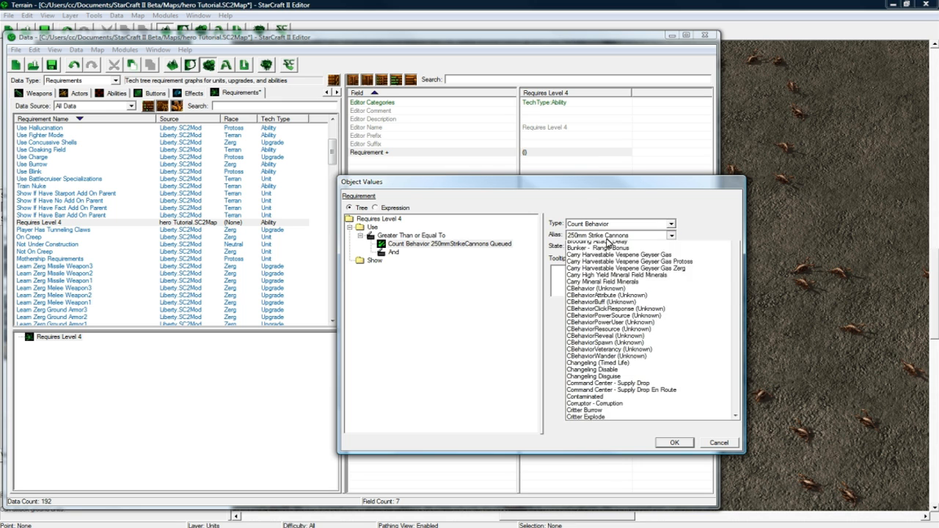
key(l)
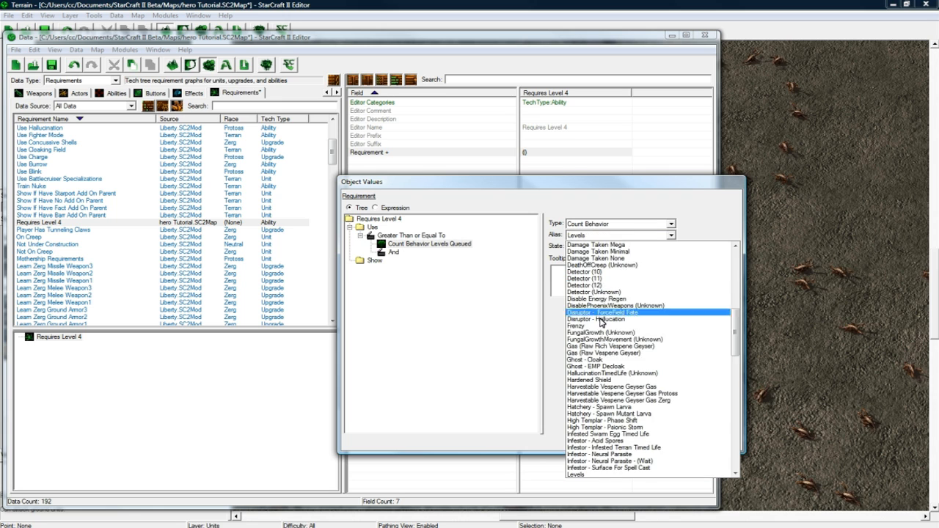
click(595, 454)
click(594, 247)
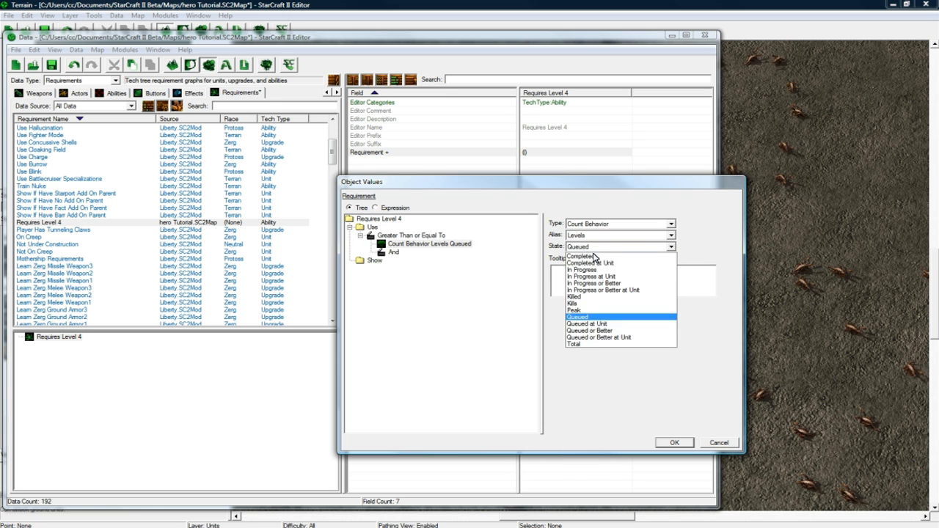
click(594, 254)
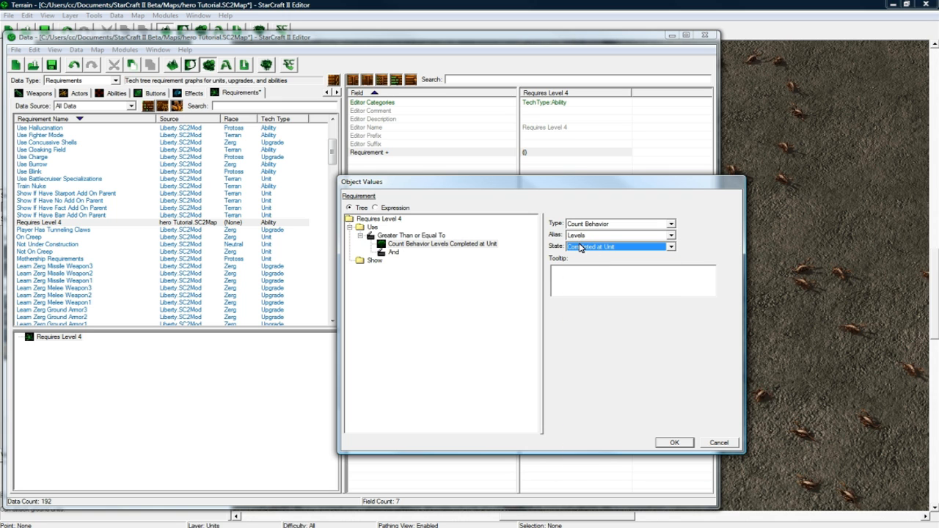
Set the type of the second child node under Greater Than or Equal To to Constant
click(394, 252)
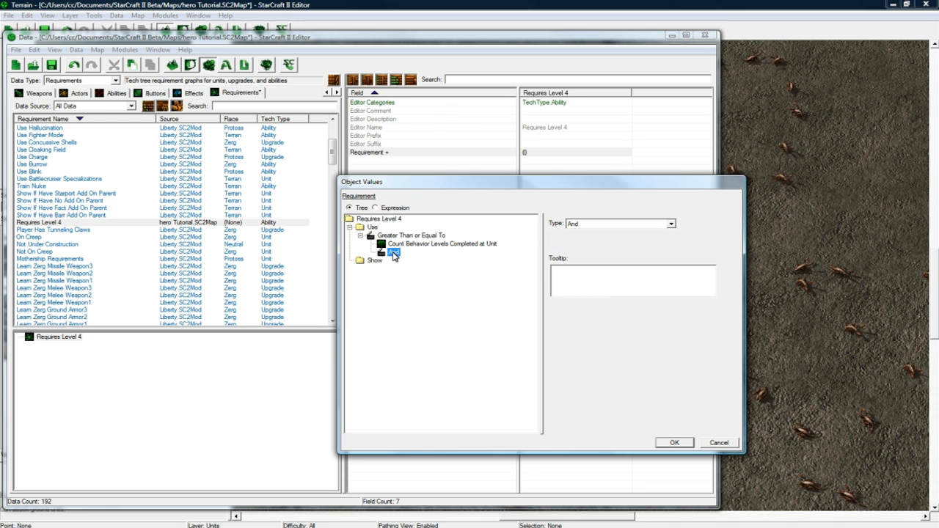
click(620, 225)
click(611, 254)
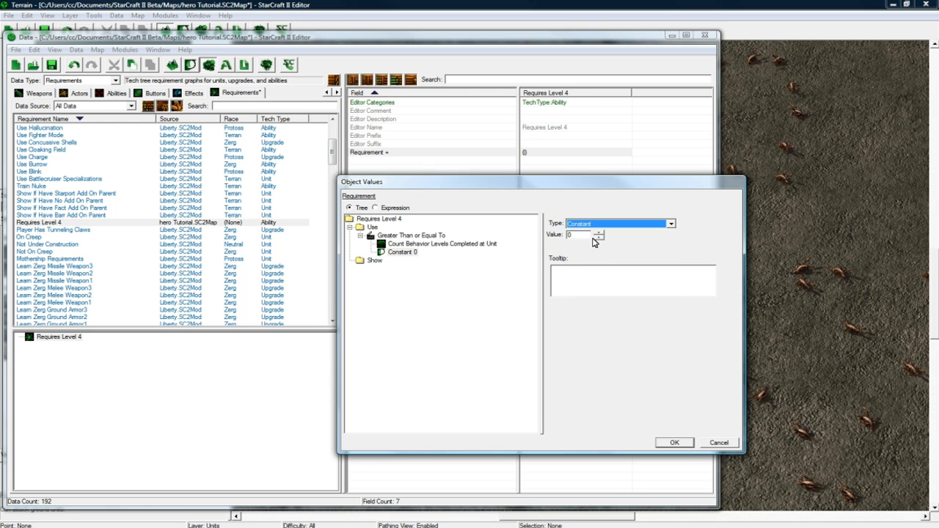